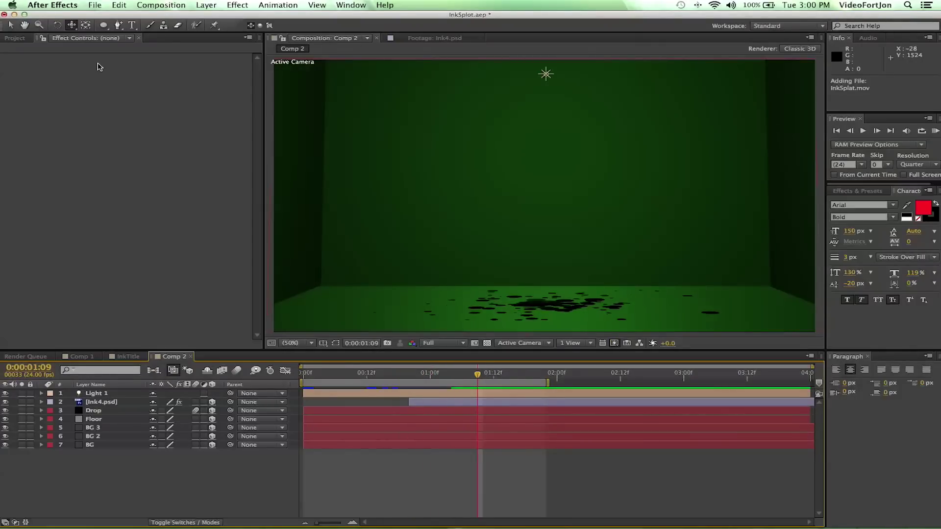
- Bring the Project panel in front of Effect Controls to show the footage and compositions
click(15, 38)
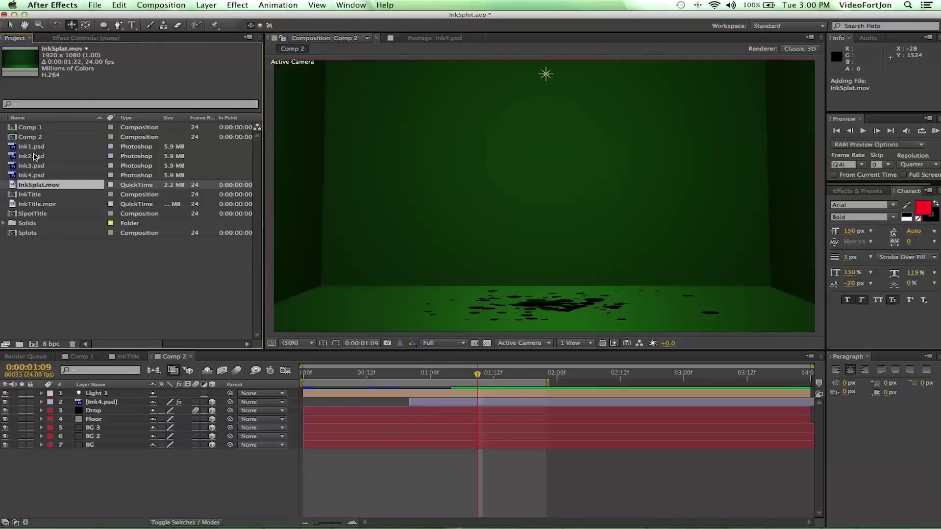
click(31, 155)
click(27, 174)
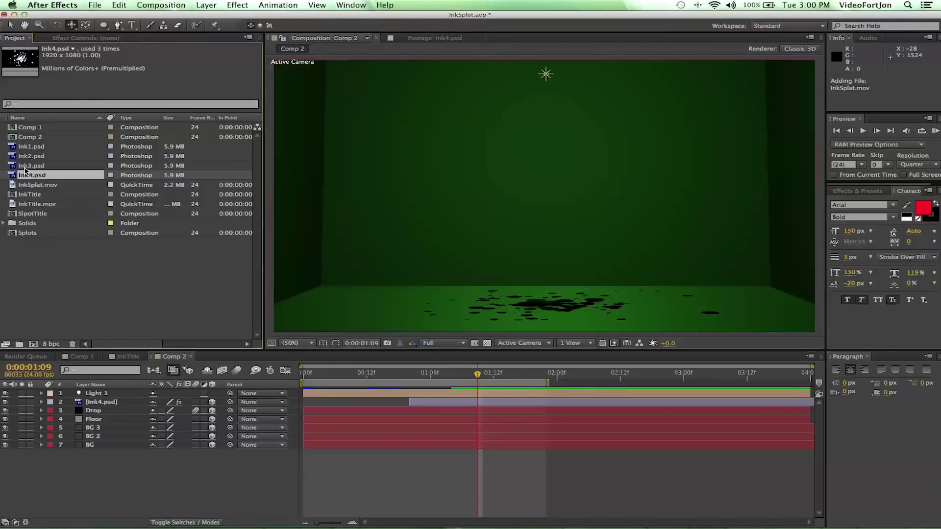
double_click(25, 165)
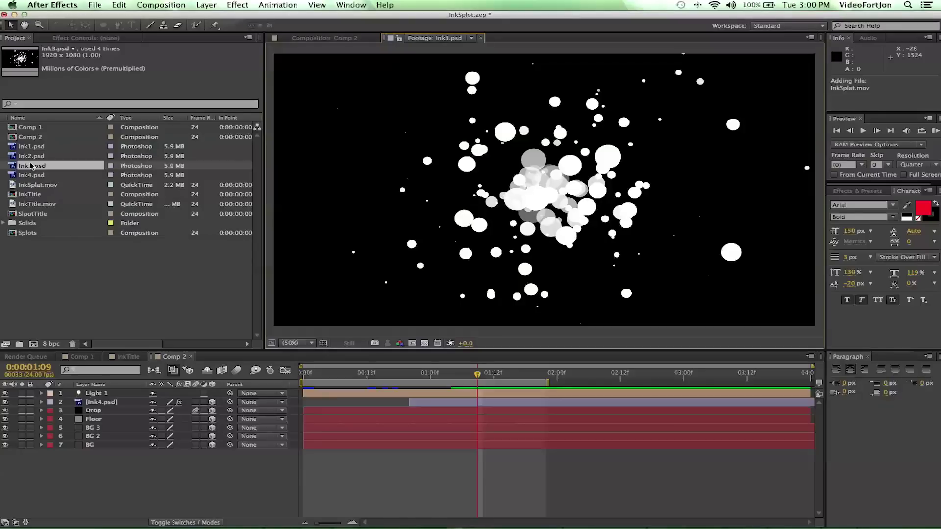
double_click(37, 157)
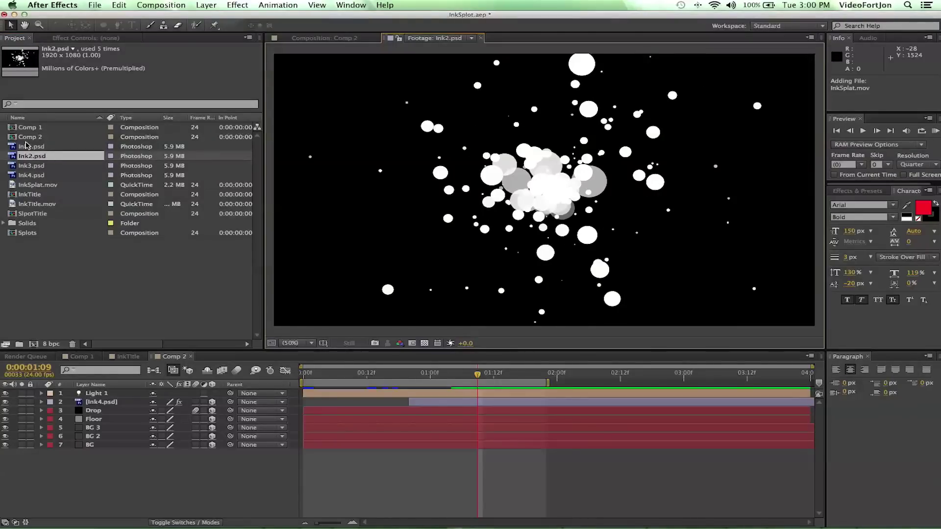
double_click(29, 148)
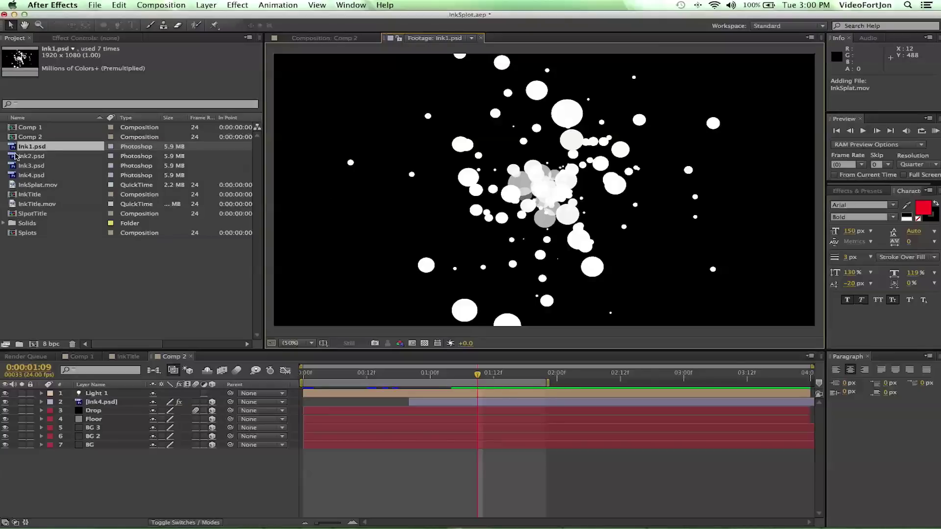
double_click(23, 165)
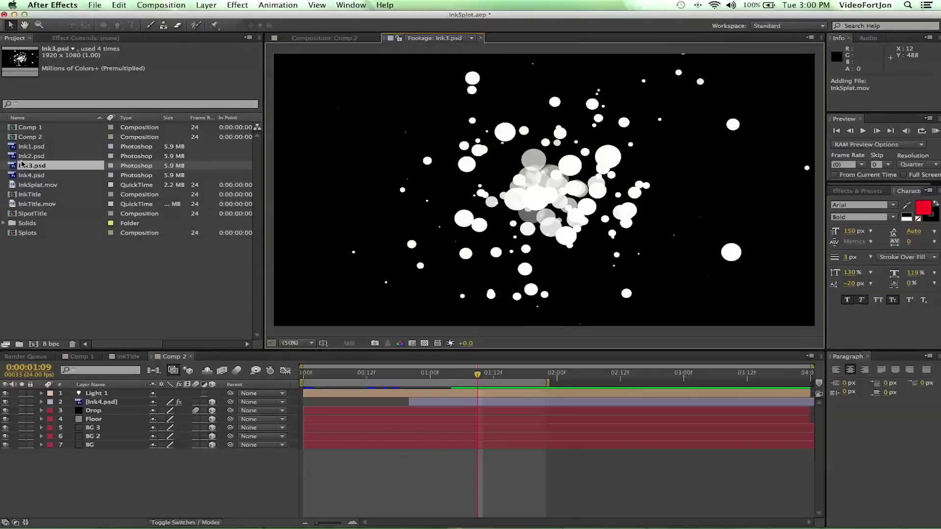
key(backslash)
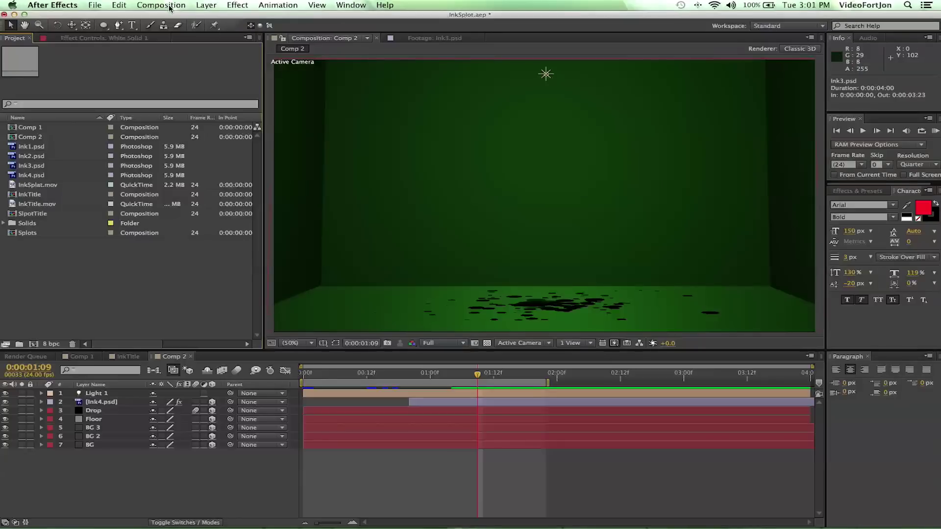
- Create Comp 3 from the HDTV 1080 24 preset: 1920×1080, 24 fps, four seconds
click(169, 6)
click(187, 17)
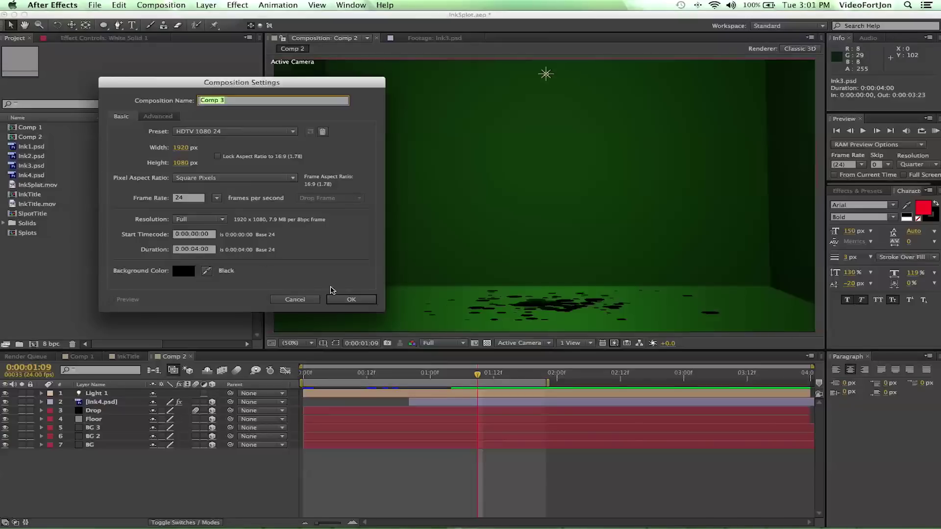
click(343, 299)
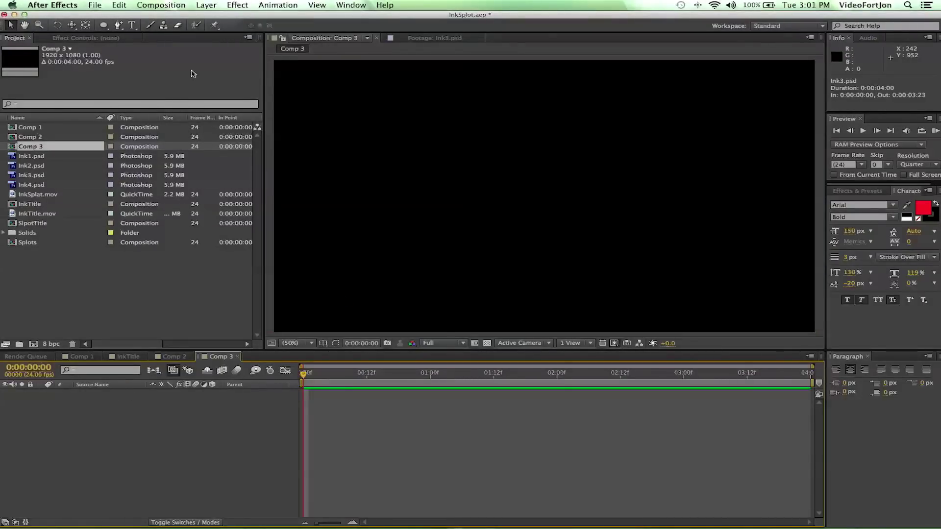
click(206, 5)
- Add a 5D5D5D grey solid to Comp 3 and rename it Floor
mouse_move(210, 18)
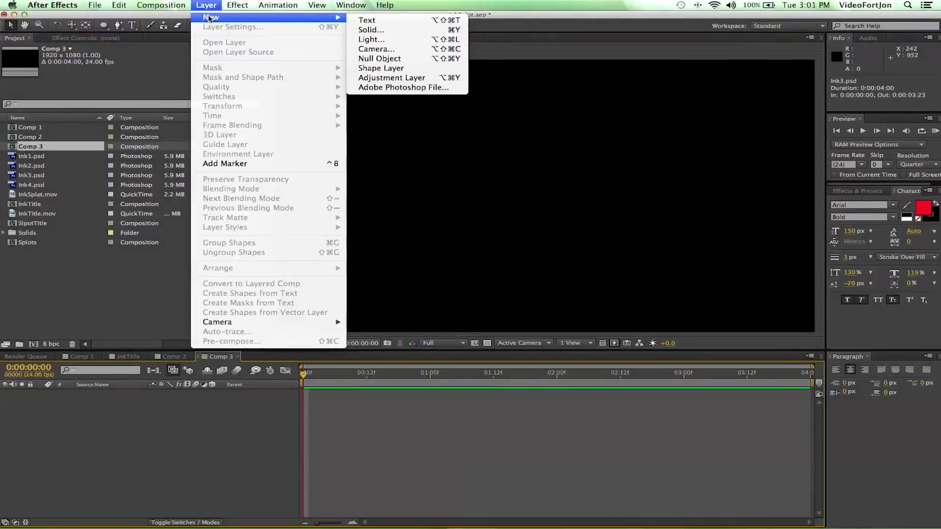
click(411, 28)
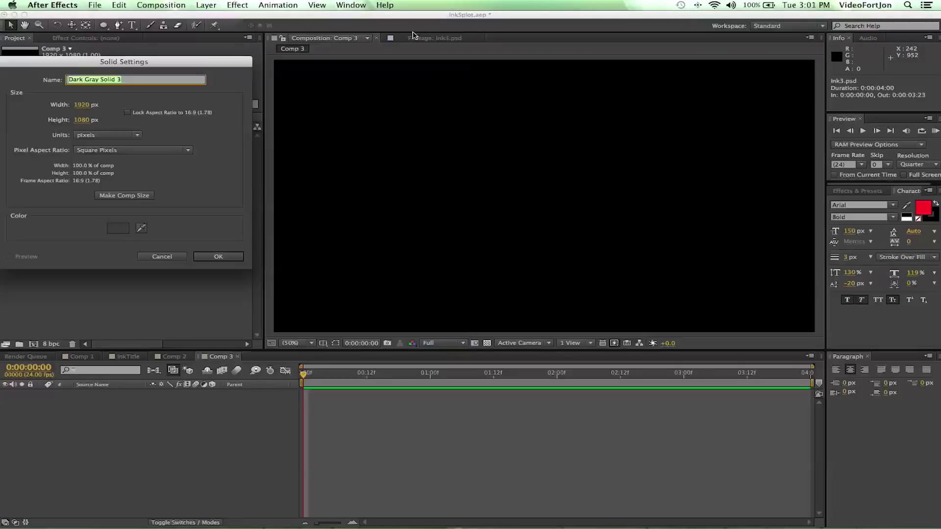
click(118, 229)
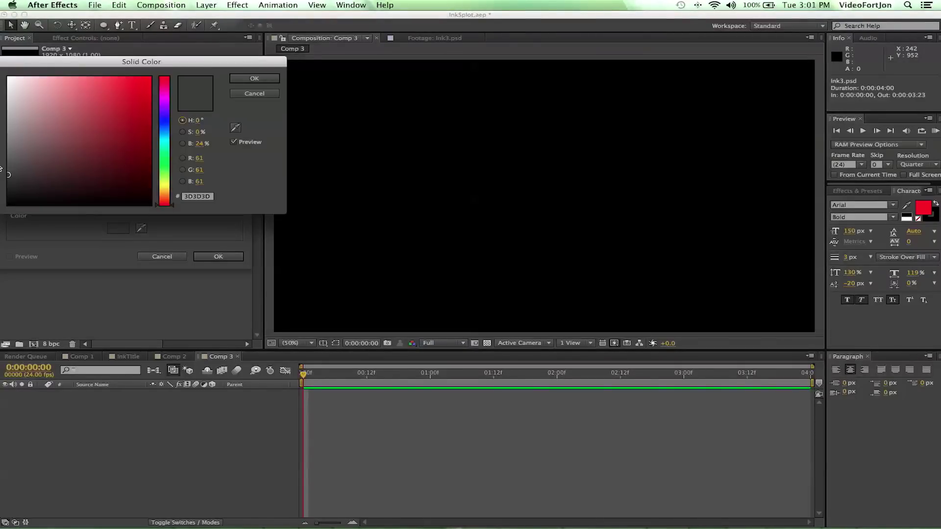
click(8, 158)
click(255, 79)
click(218, 257)
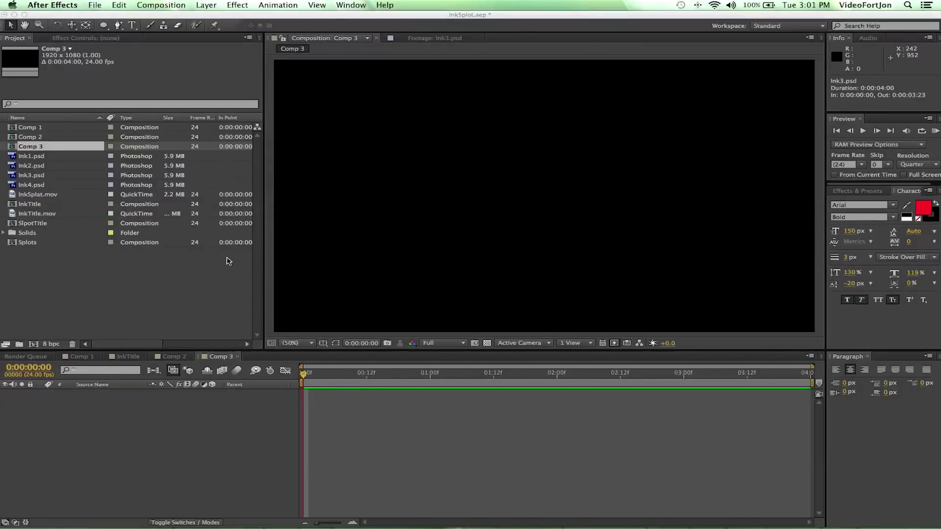
click(113, 399)
key(Return)
text(Floor)
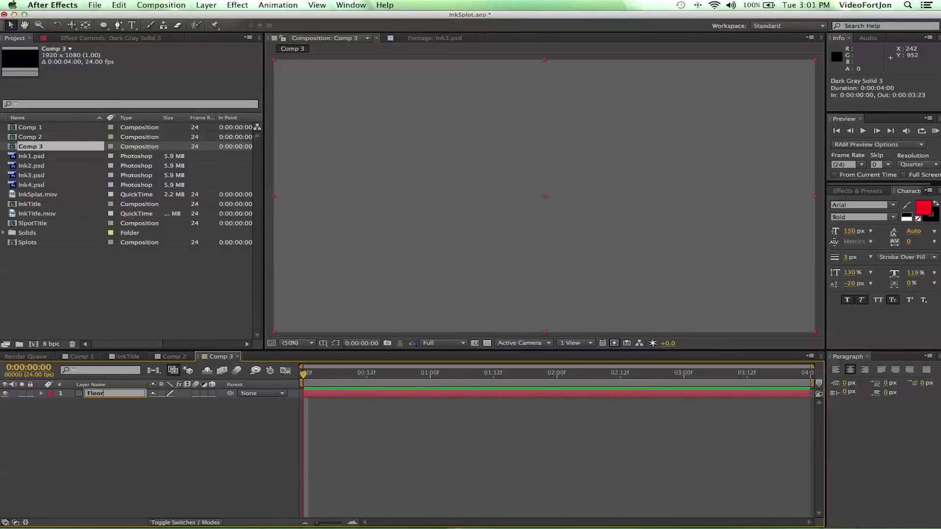
key(Return)
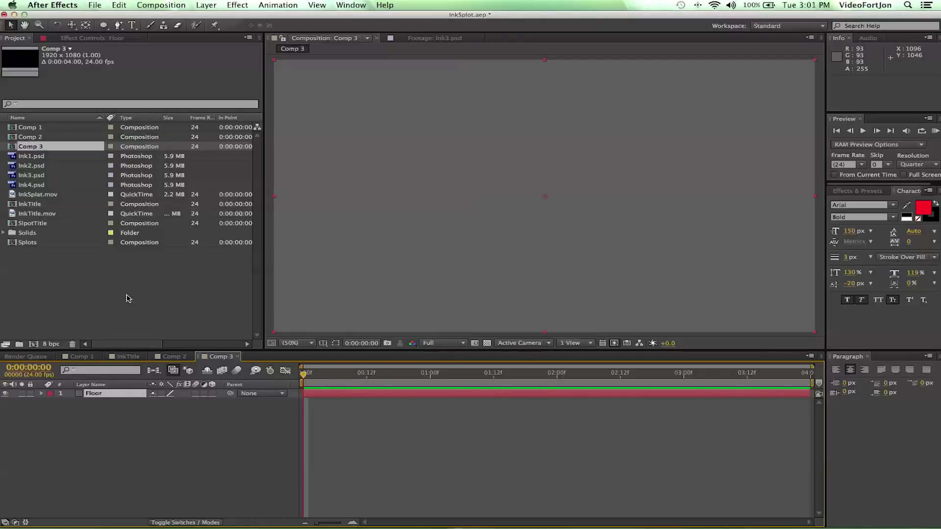
click(74, 445)
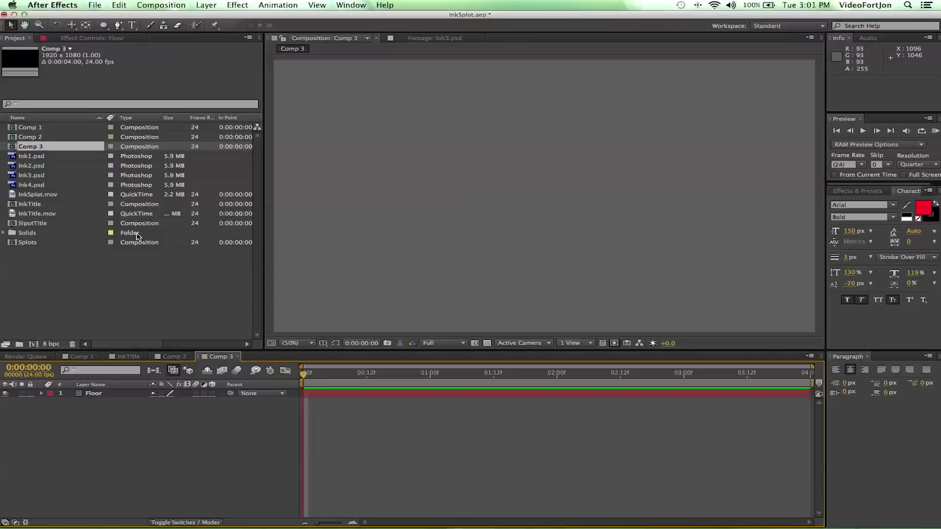
- Add a full-frame black 000000 solid above the Floor layer
click(206, 5)
mouse_move(209, 18)
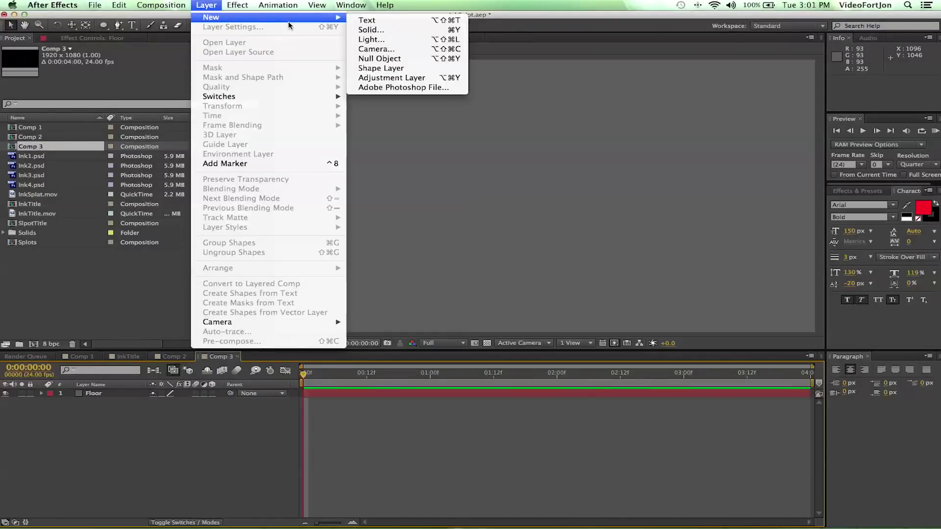
click(381, 31)
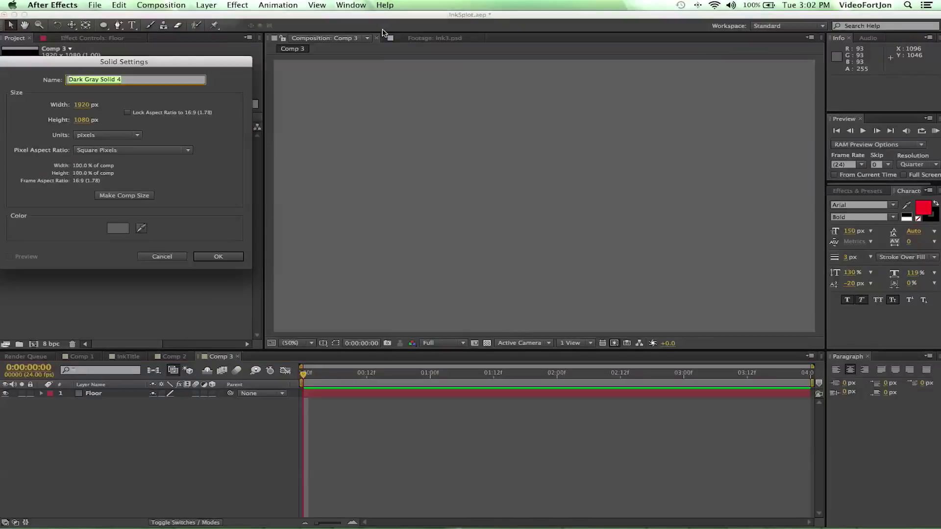
click(119, 228)
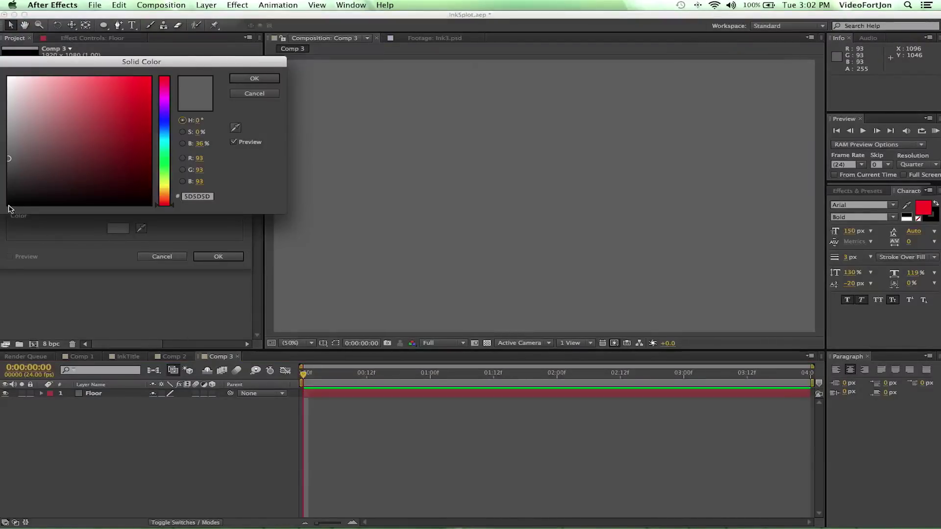
click(8, 205)
click(256, 80)
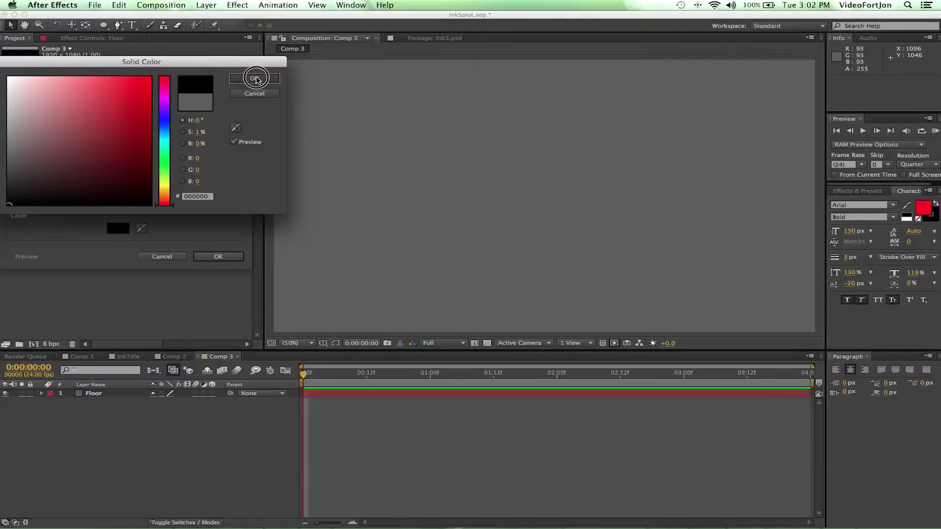
click(215, 257)
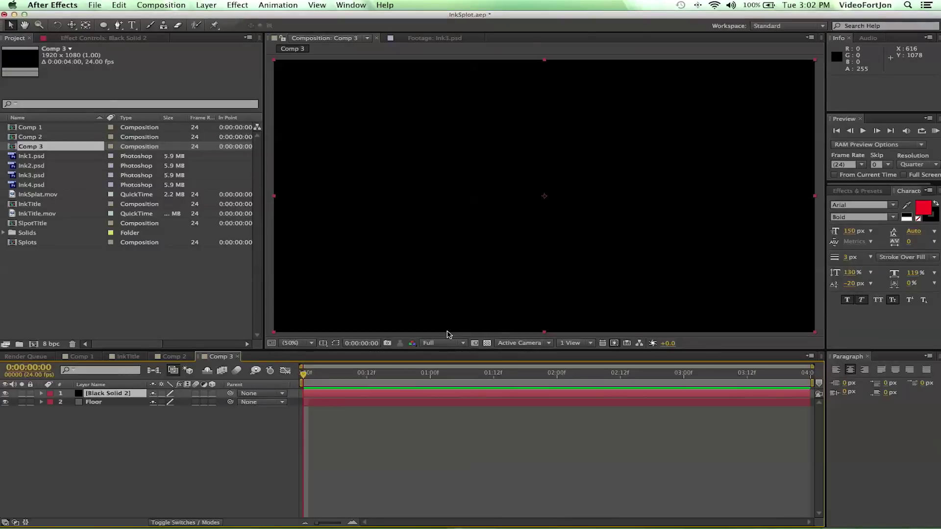
- Draw a closed three-point triangular mask on Black Solid 2 with the Pen tool
click(488, 343)
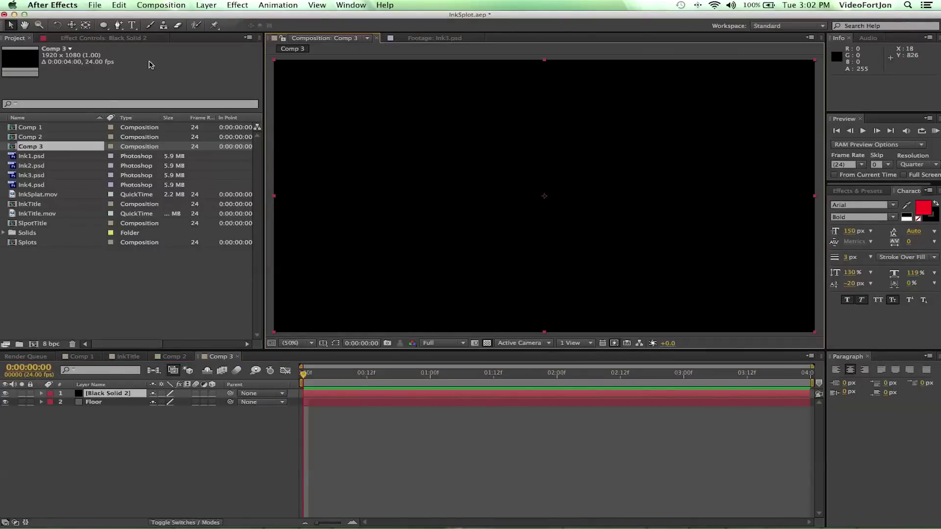
click(118, 24)
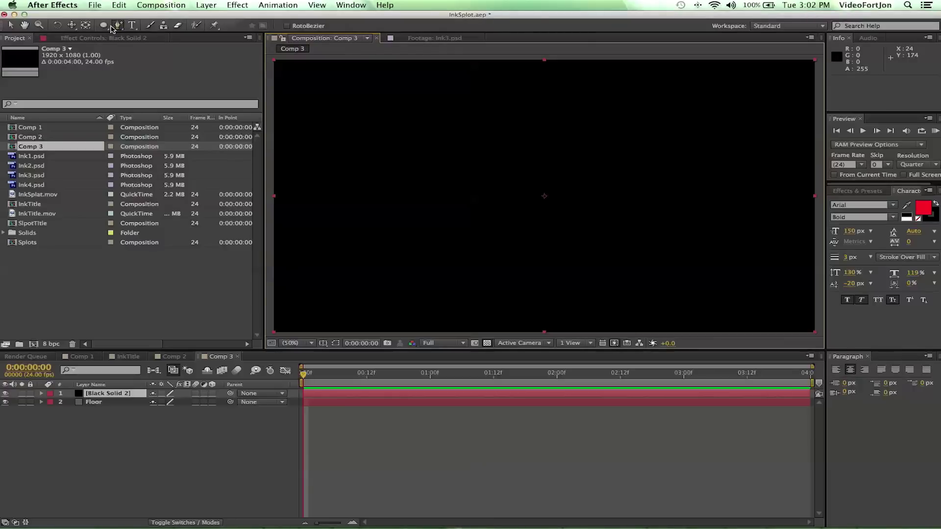
drag(117, 25, 141, 31)
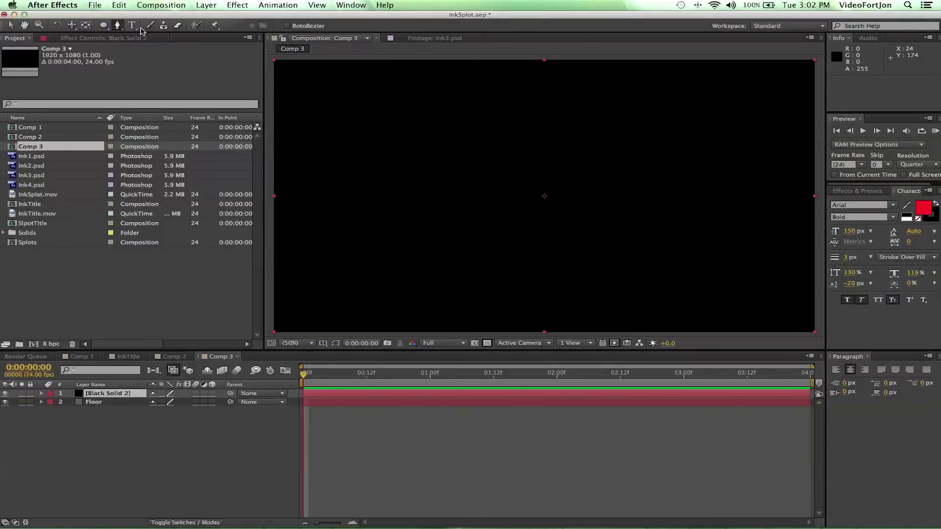
click(538, 106)
click(564, 137)
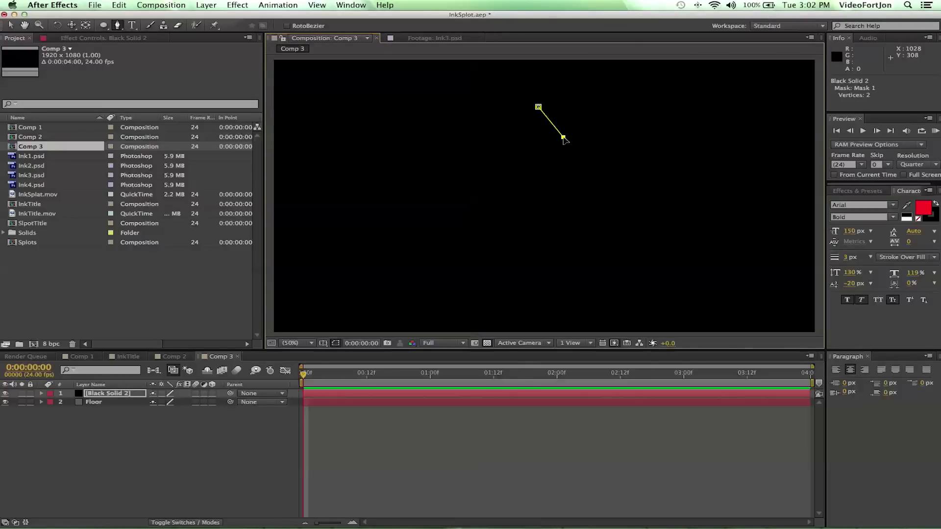
click(524, 140)
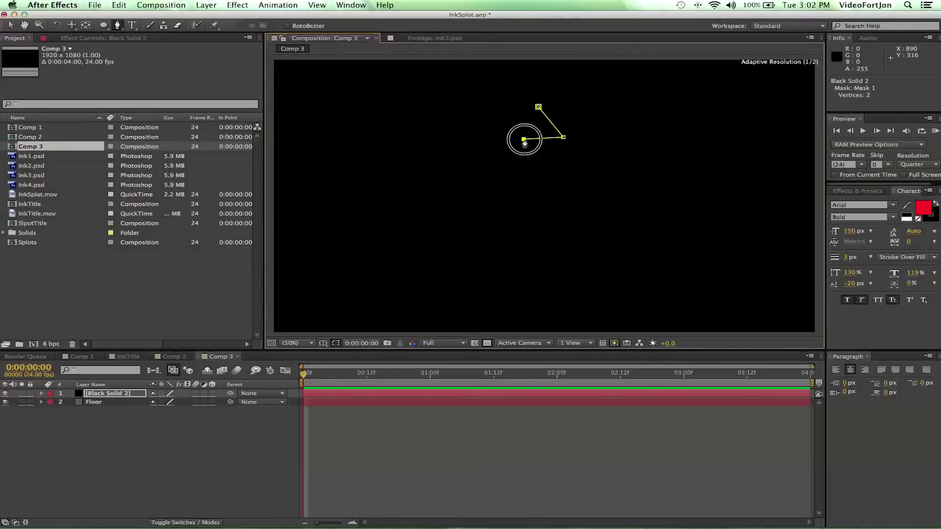
click(539, 106)
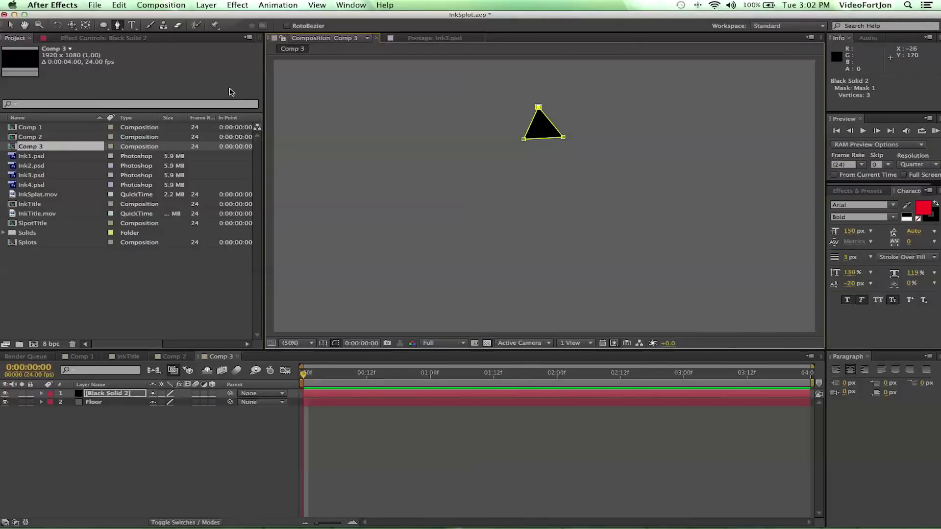
click(8, 25)
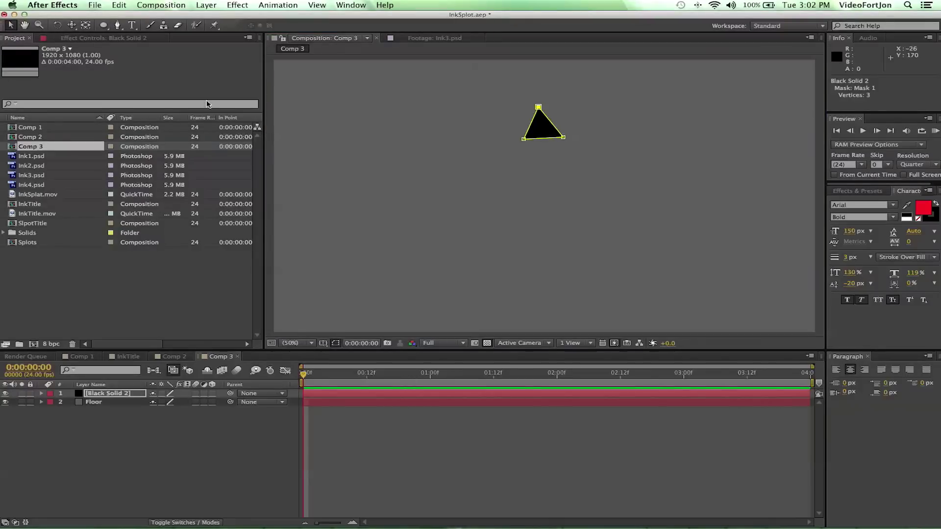
- Curve the mask's lower-left corner and pull that point down into a teardrop shape
click(116, 26)
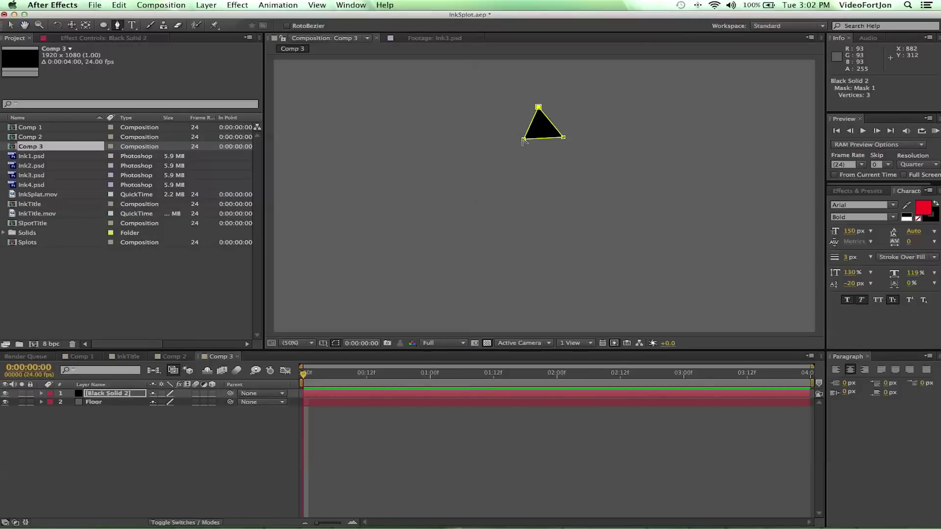
drag(523, 139, 558, 148)
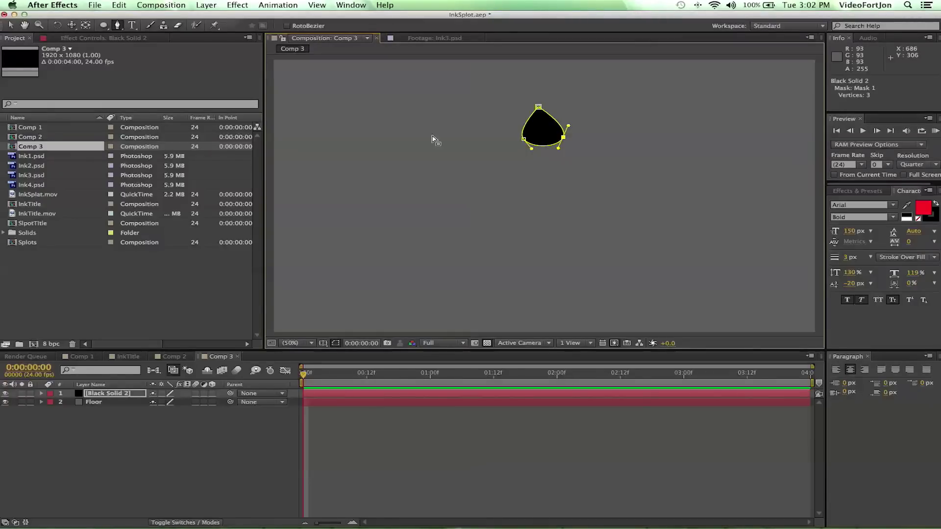
key(F11)
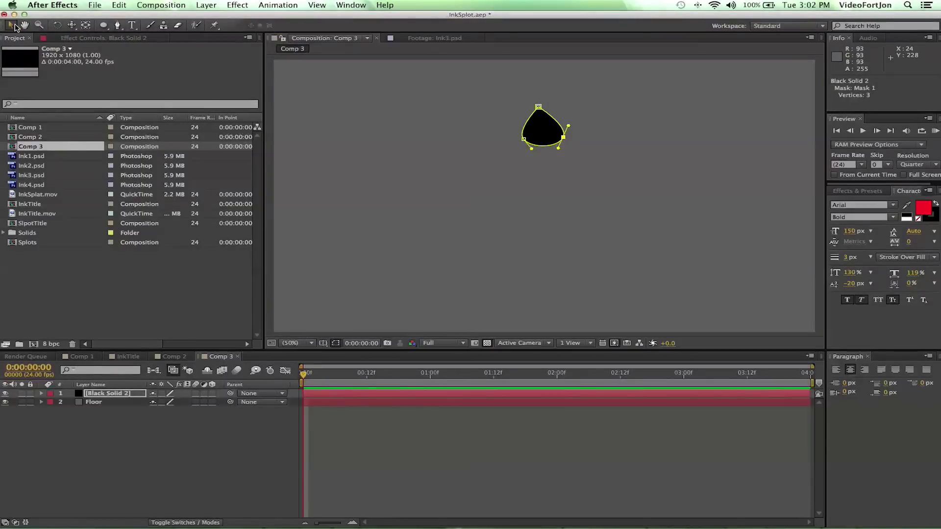
click(524, 140)
mouse_move(524, 143)
mouse_down()
mouse_move(524, 161)
mouse_move(548, 137)
mouse_move(557, 158)
mouse_move(529, 157)
mouse_up()
click(615, 164)
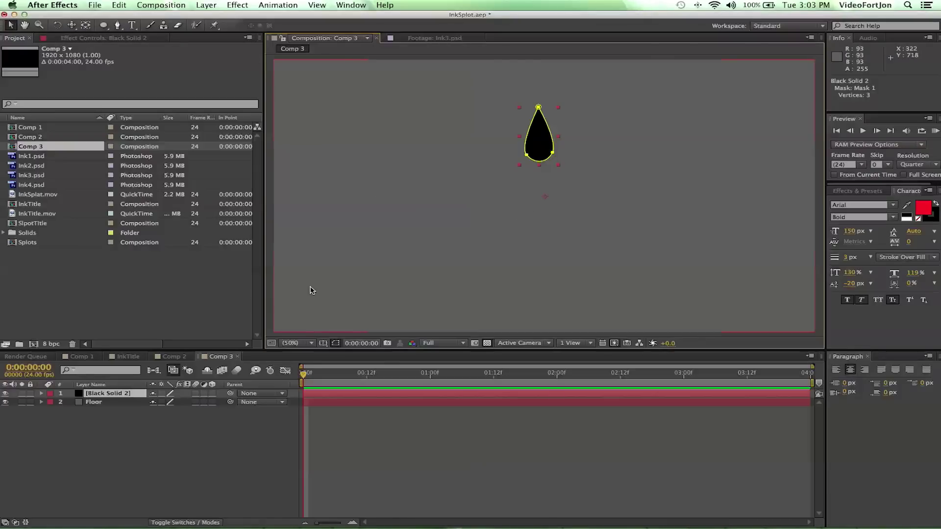
- Make both layers 3D, rotate Floor to 270° on X, and lower it to Y 976
drag(212, 393, 212, 402)
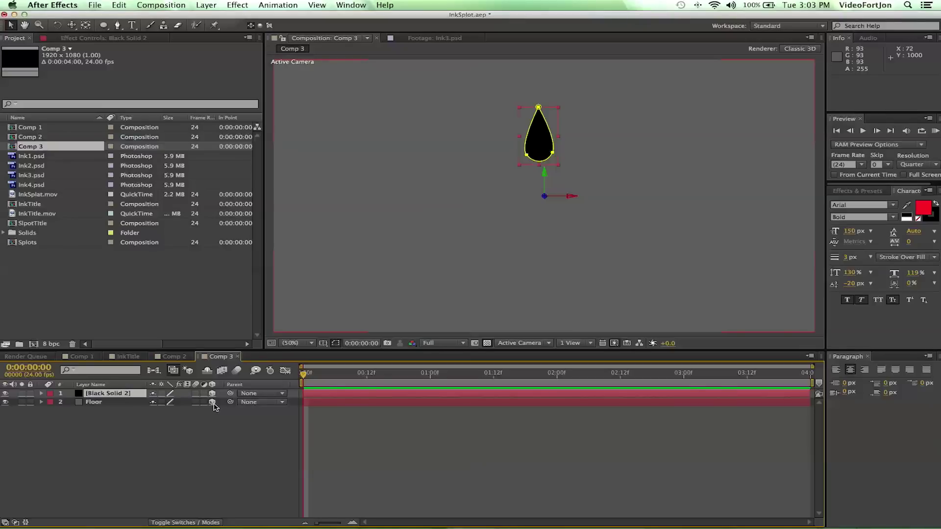
key(w)
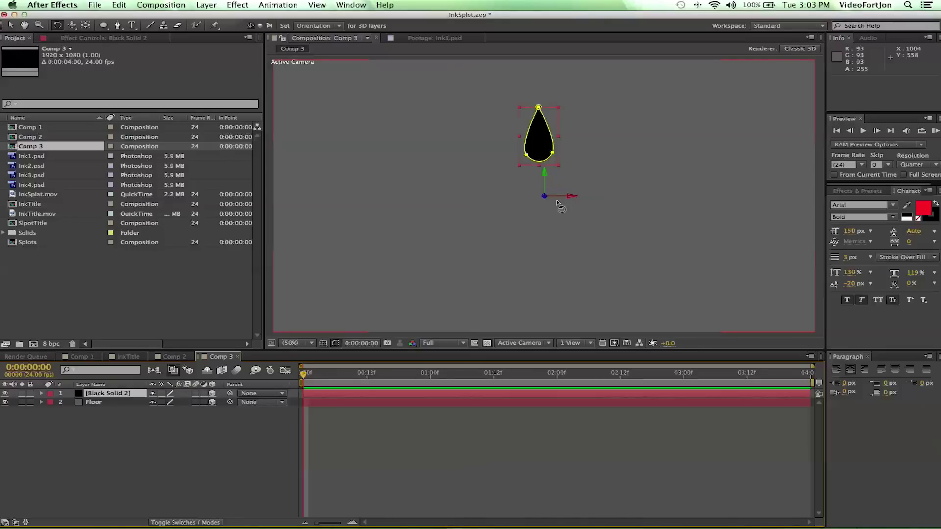
click(122, 405)
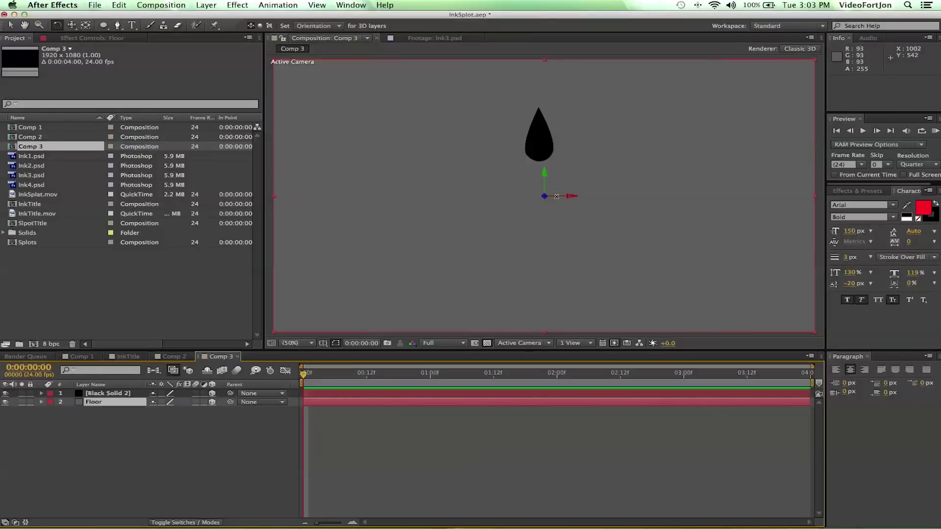
click(556, 197)
drag(557, 196, 559, 175)
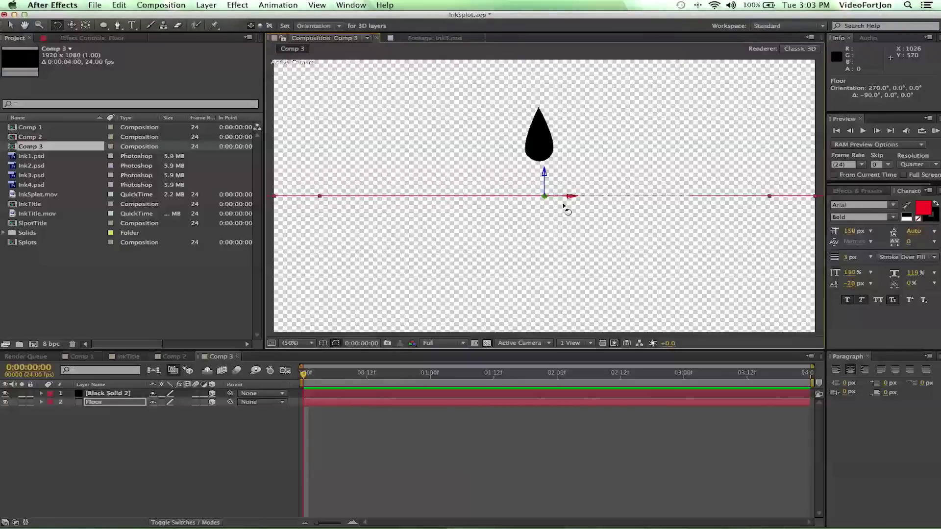
key(v)
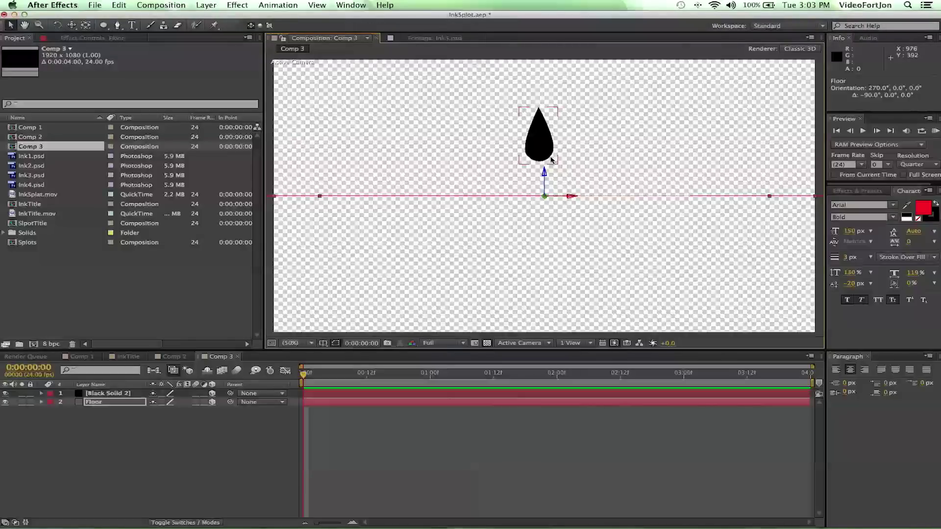
drag(544, 172, 556, 284)
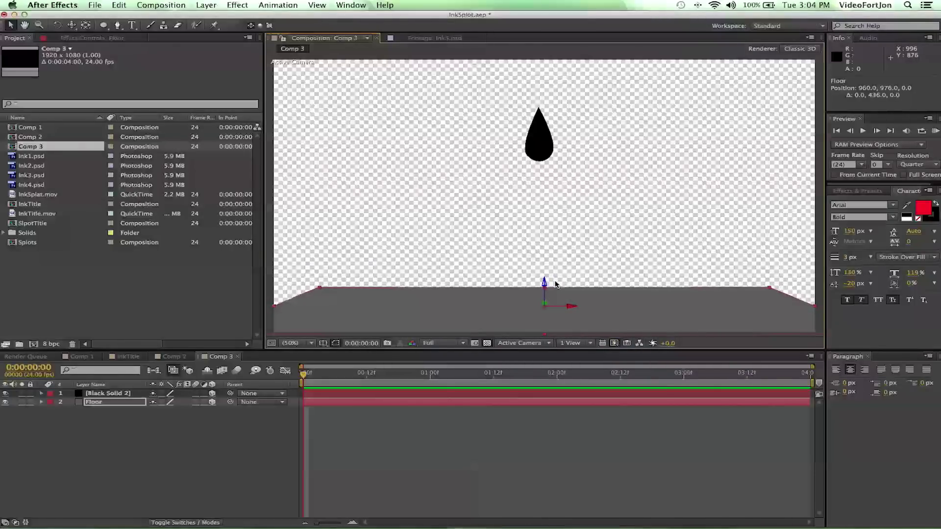
click(105, 431)
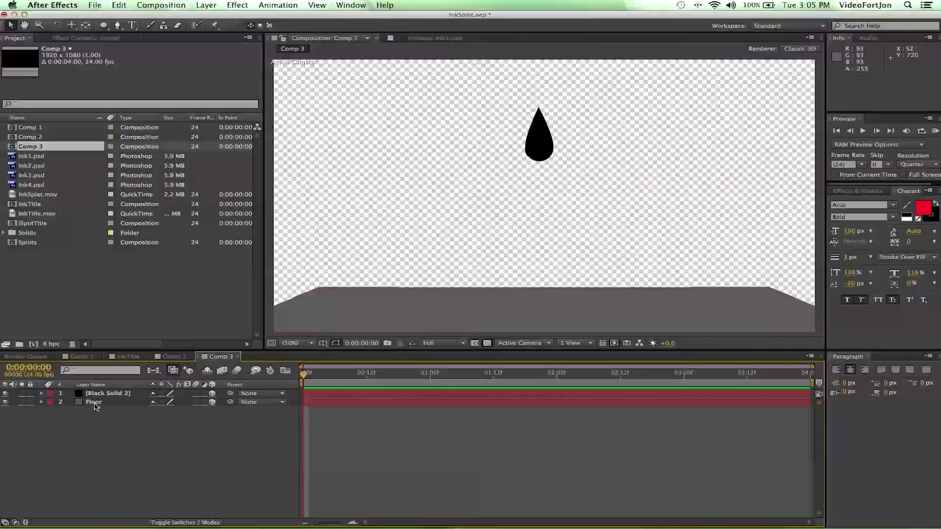
- Rename Black Solid 2 to 'drop' and raise it to position 960, 108, 0
click(95, 405)
click(114, 395)
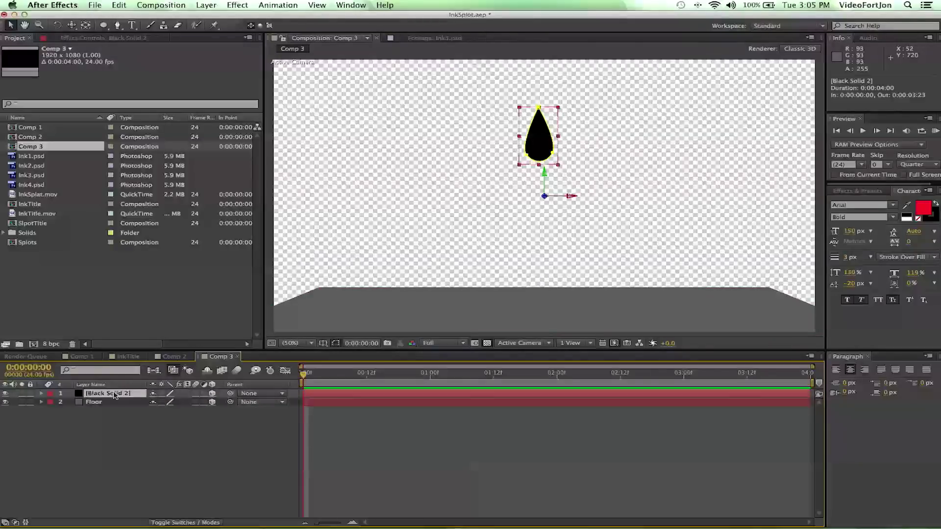
key(Return)
text(drop)
key(Return)
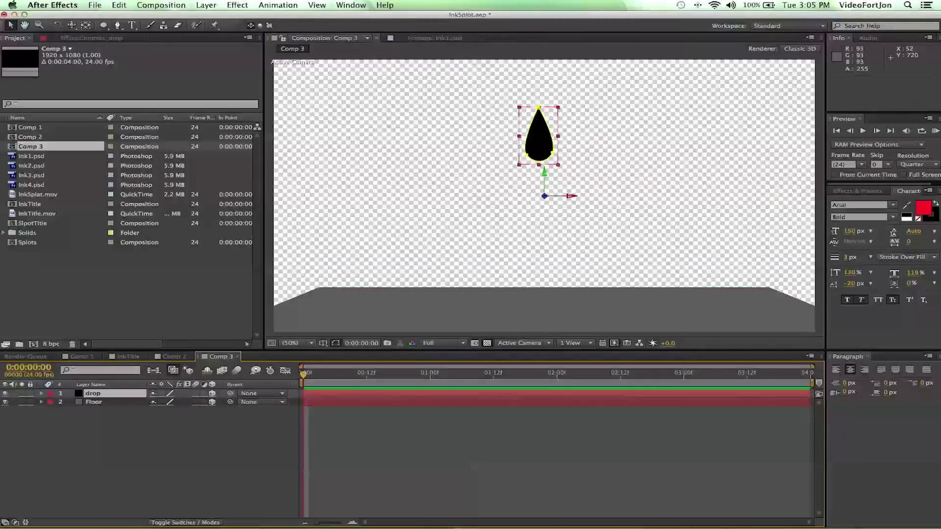
click(115, 395)
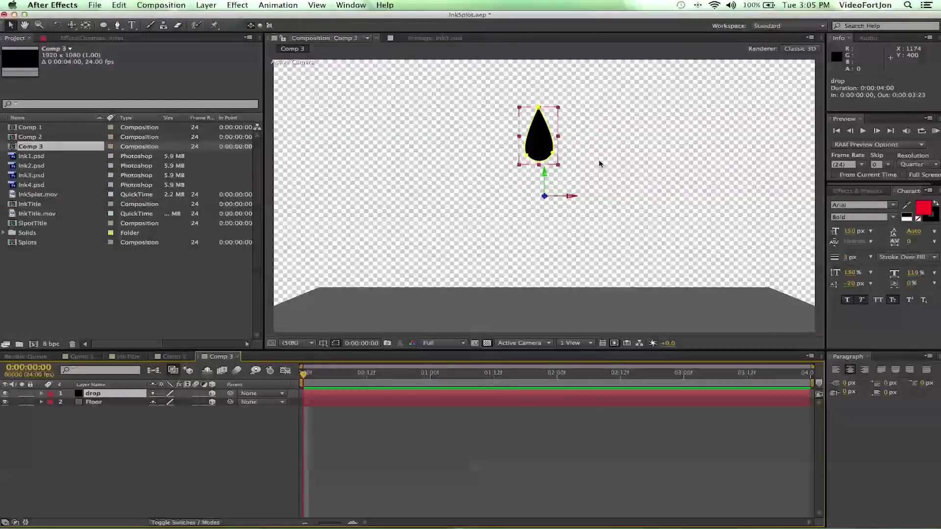
click(546, 175)
drag(546, 175, 542, 67)
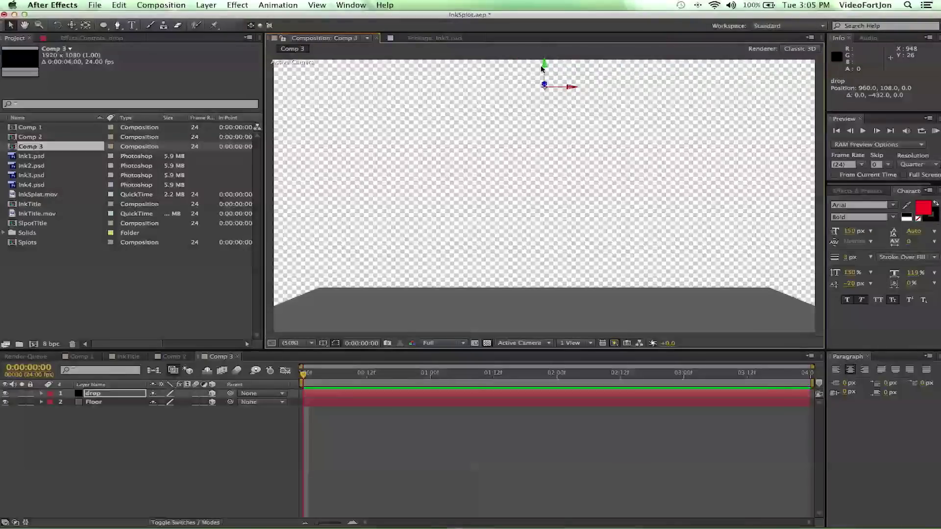
- Keyframe the drop's Position so it falls from the top onto the floor by about one second
click(92, 394)
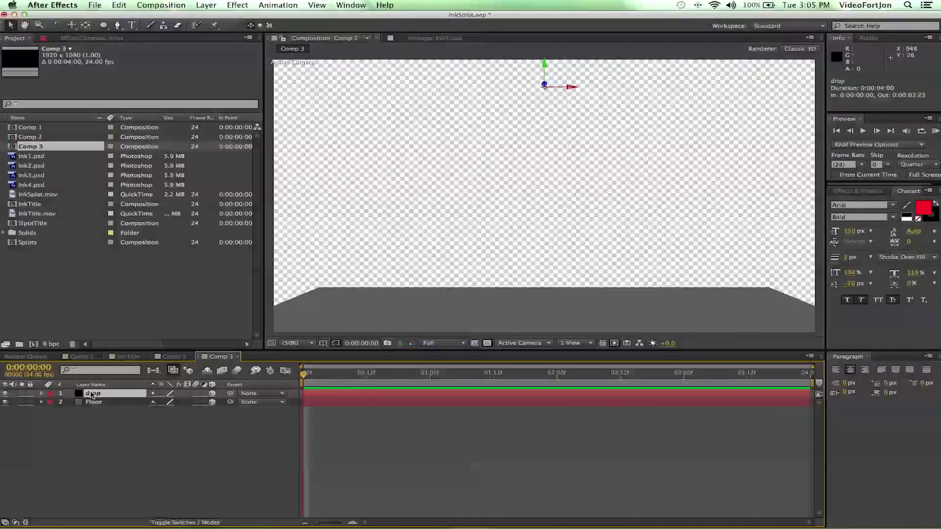
key(p)
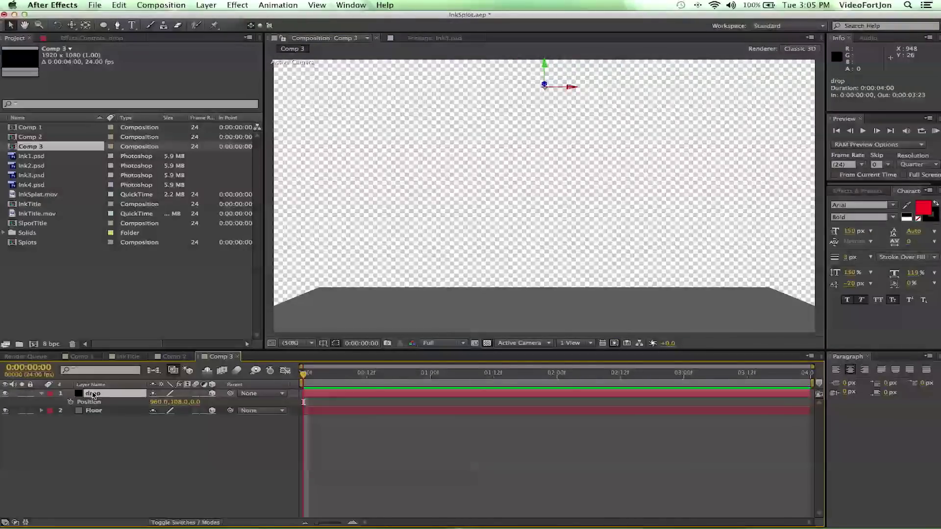
click(70, 403)
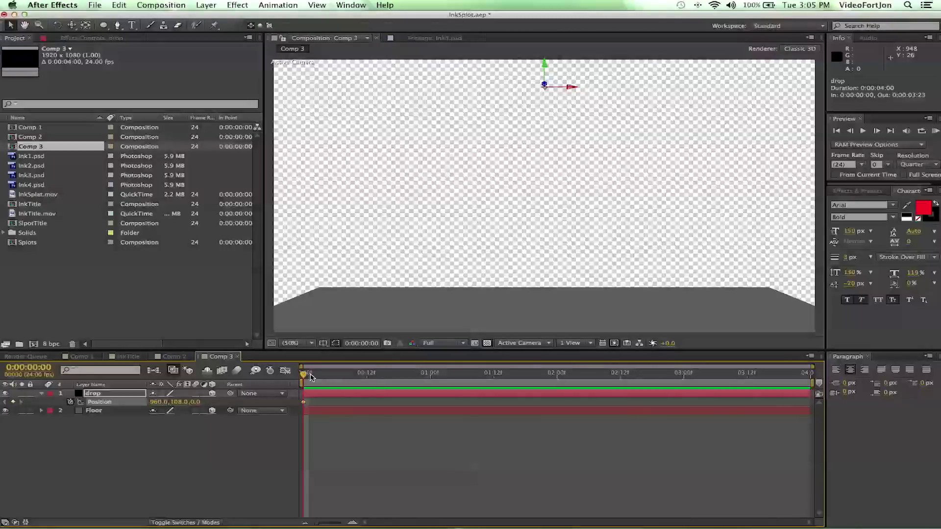
drag(310, 377, 430, 386)
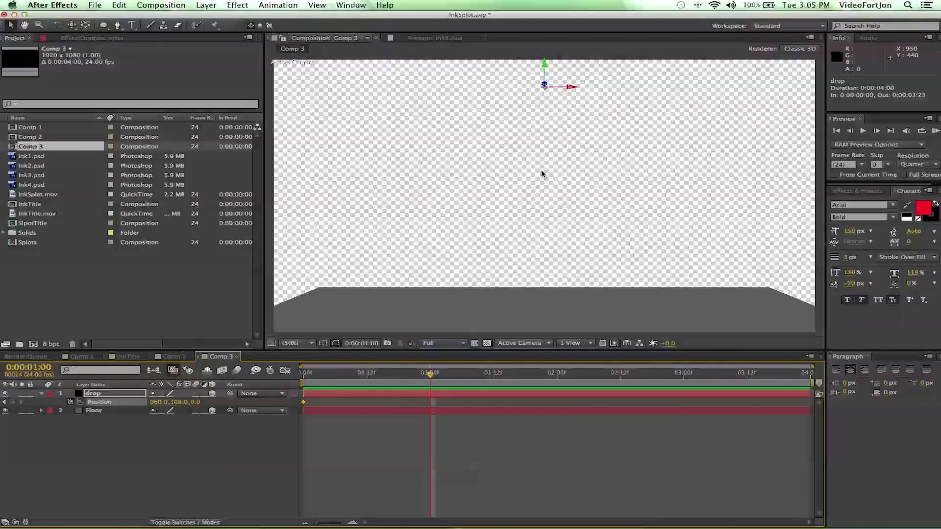
drag(545, 65, 548, 385)
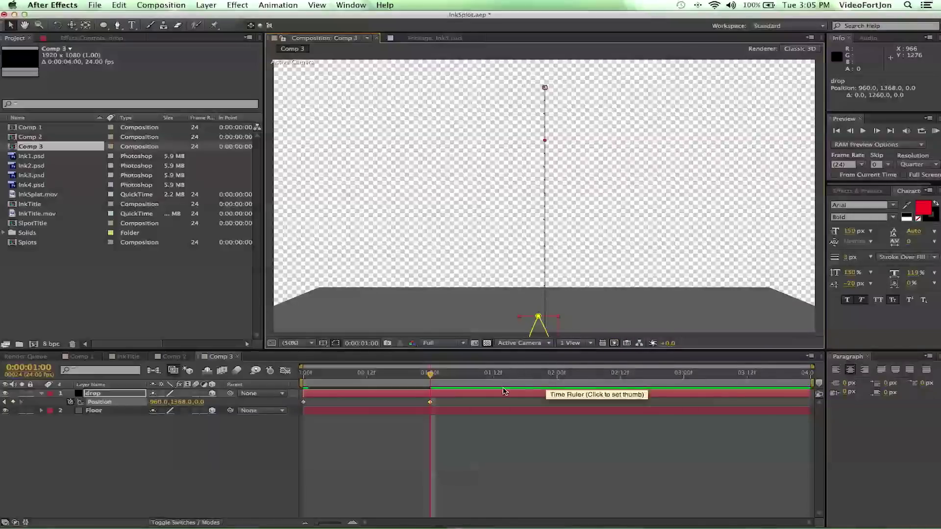
- End the work area at 1:03 and preview the drop's fall
click(447, 375)
key(n)
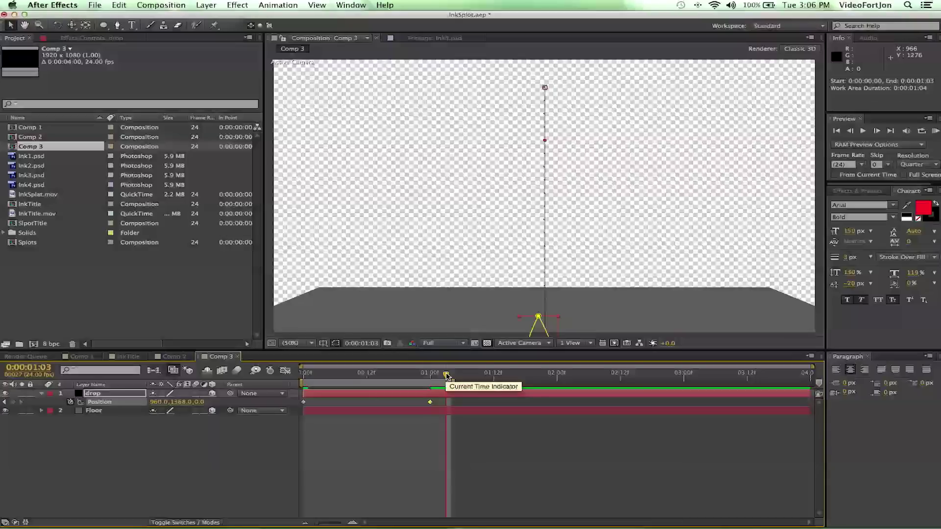
click(420, 375)
key(space)
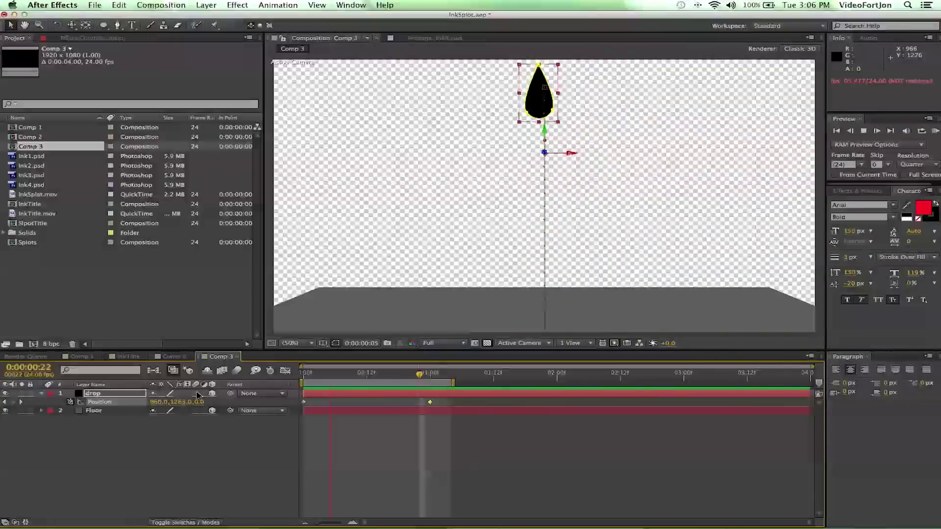
- Enable motion blur on the drop layer and replay the fall to check it
key(space)
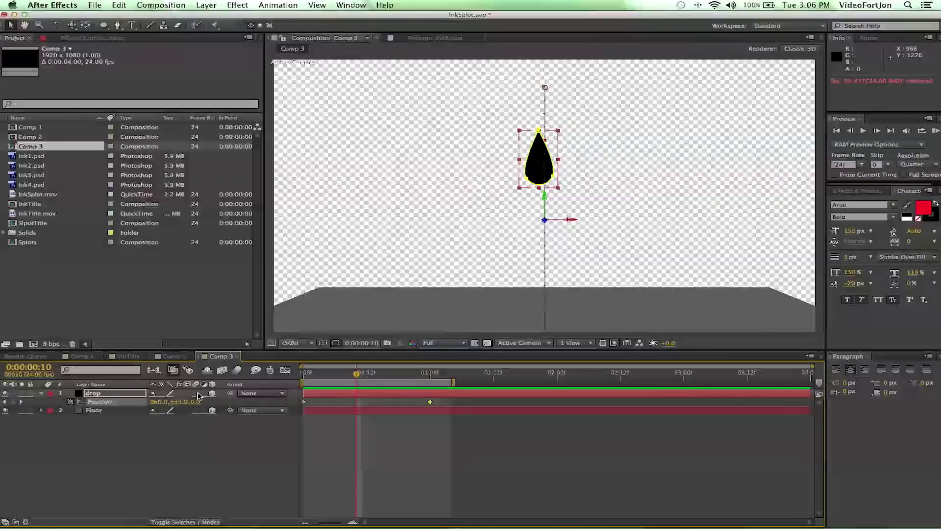
click(197, 394)
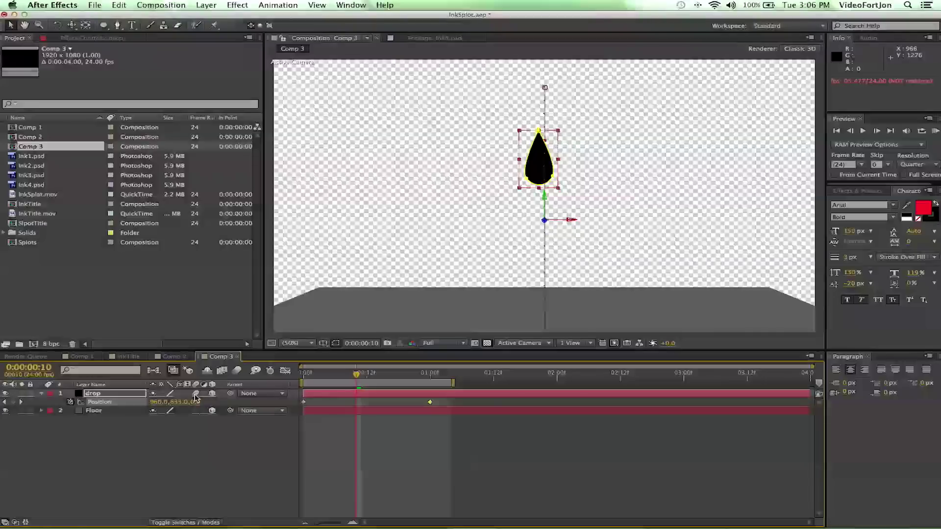
key(space)
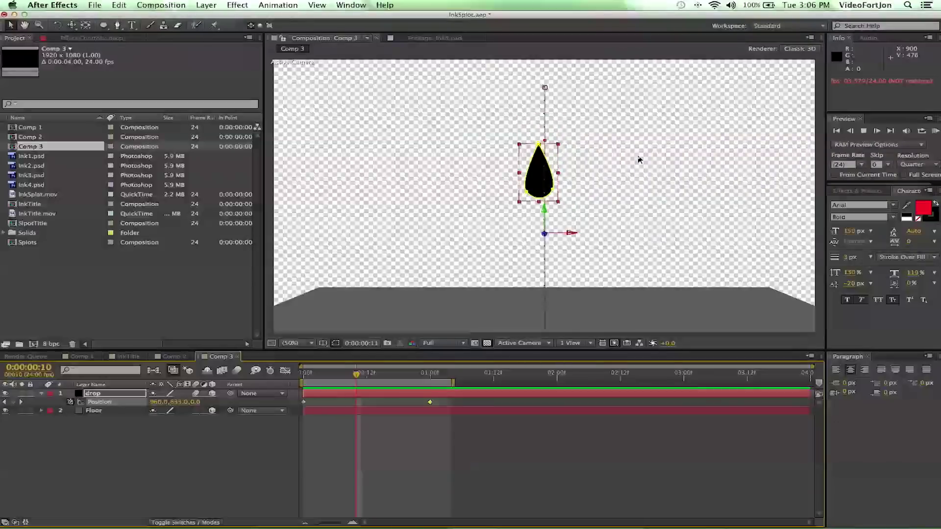
key(space)
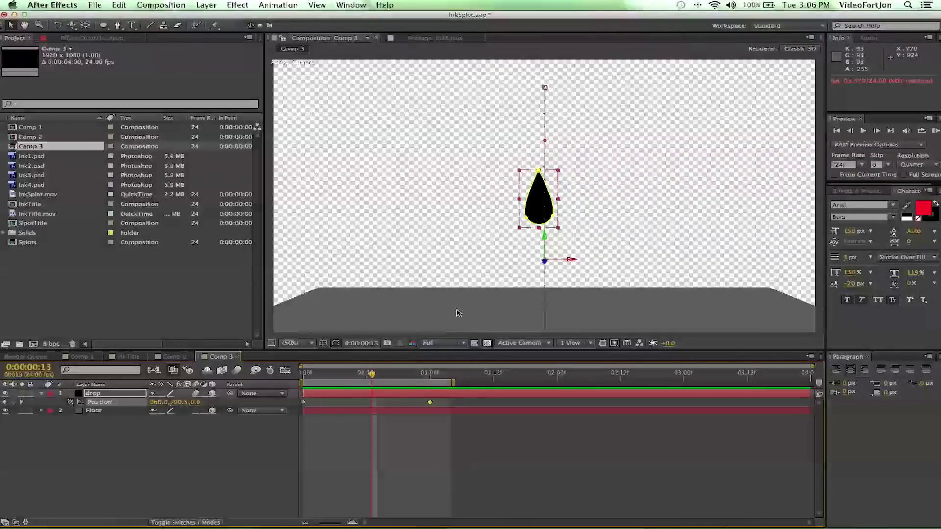
click(86, 396)
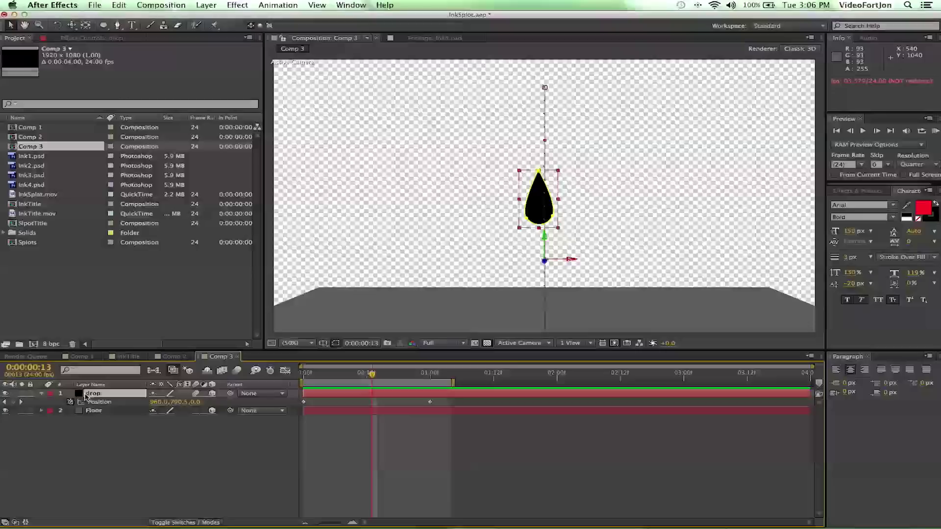
- Look through the Ink PSD files and place Ink3.psd in Comp 3 above the drop layer
click(29, 181)
click(28, 176)
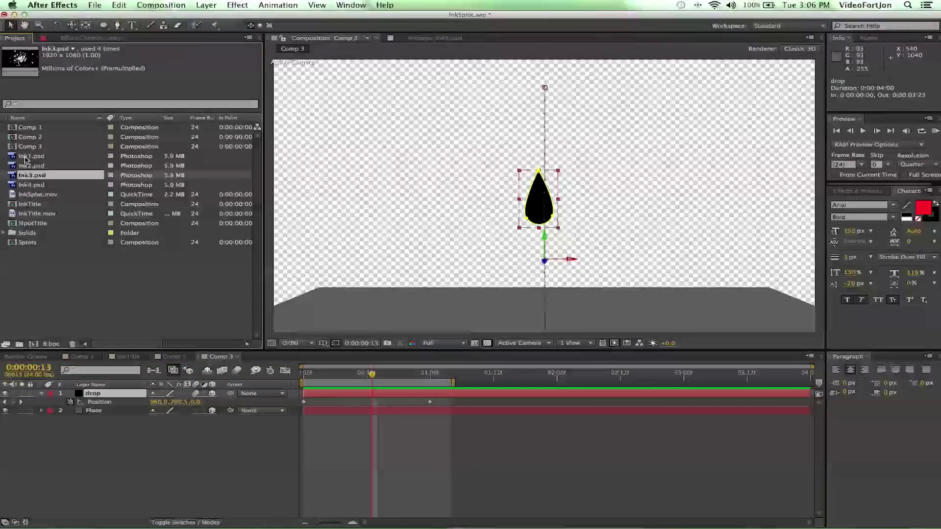
click(26, 166)
super+click(22, 167)
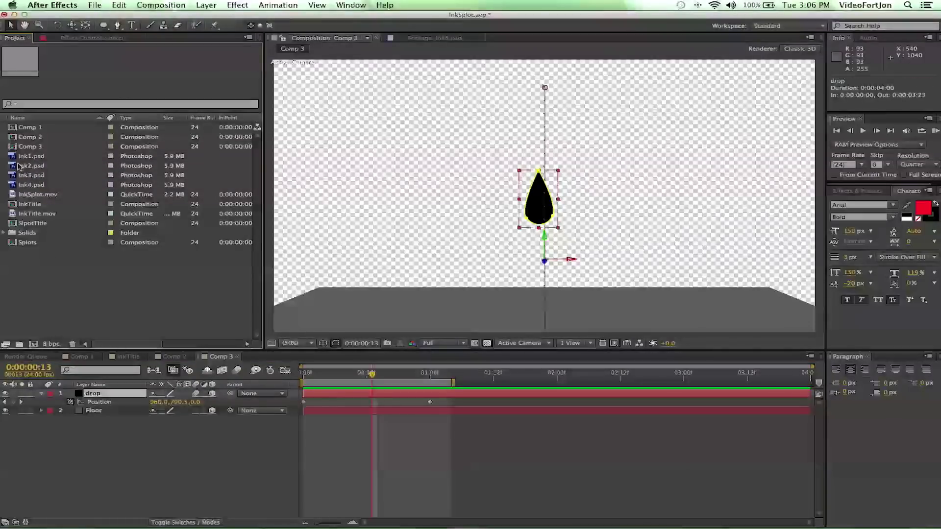
key(super+i)
click(590, 349)
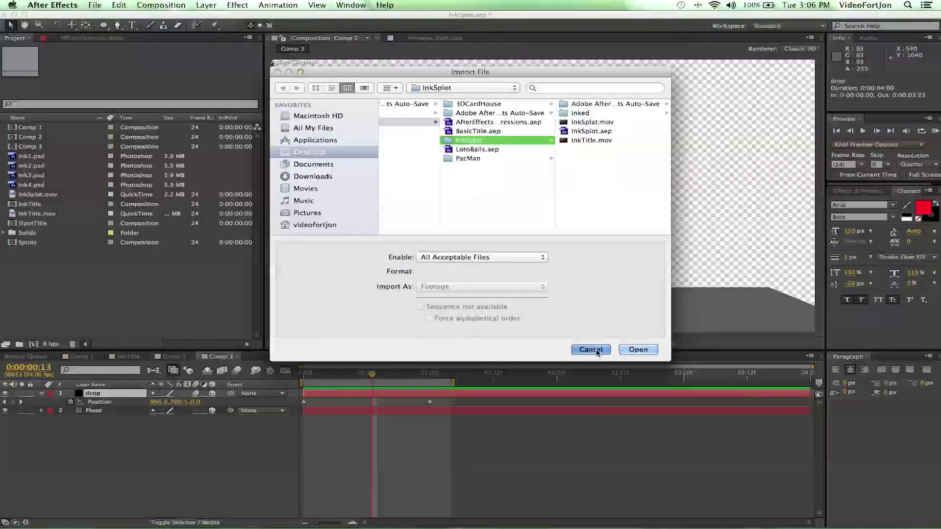
click(9, 169)
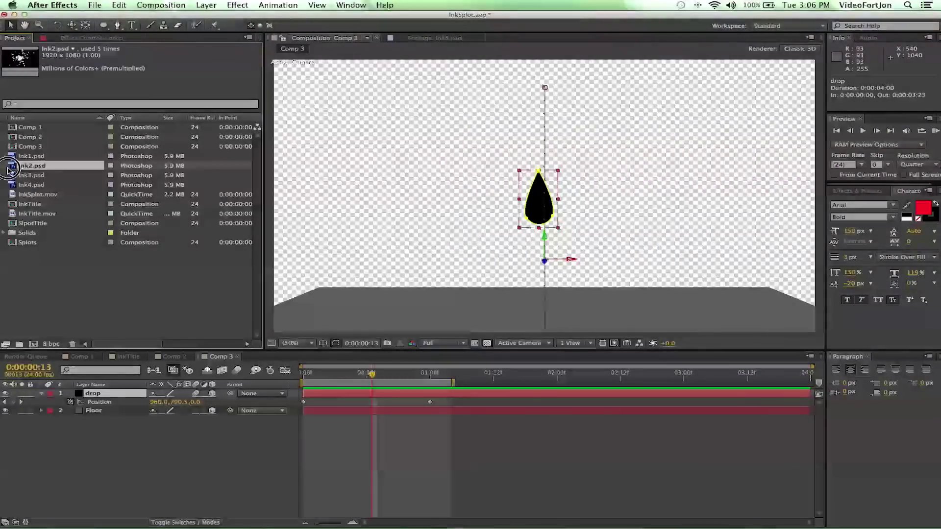
click(35, 177)
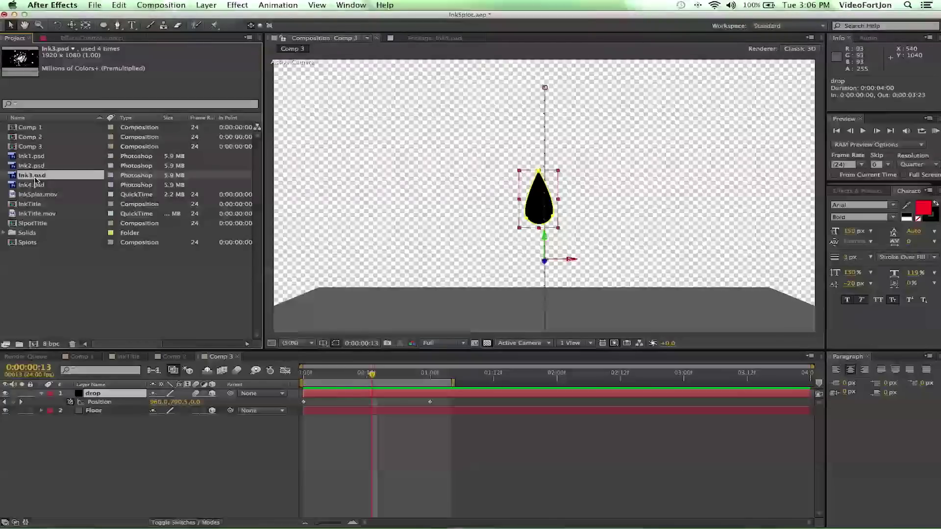
mouse_move(26, 178)
mouse_down()
mouse_move(116, 275)
mouse_move(92, 393)
mouse_up()
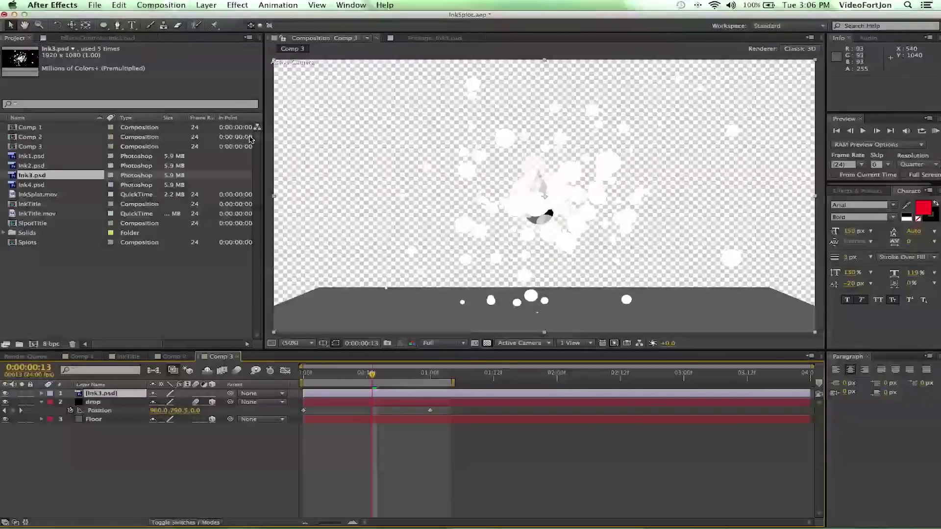
- Apply Hue/Saturation to ink3.psd with Colorize on and Colorize Lightness at -100
click(230, 6)
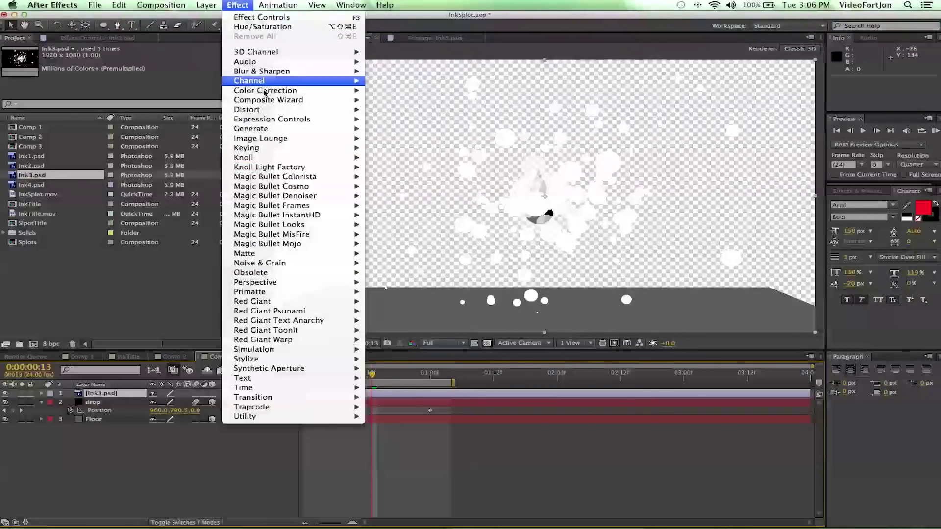
mouse_move(274, 91)
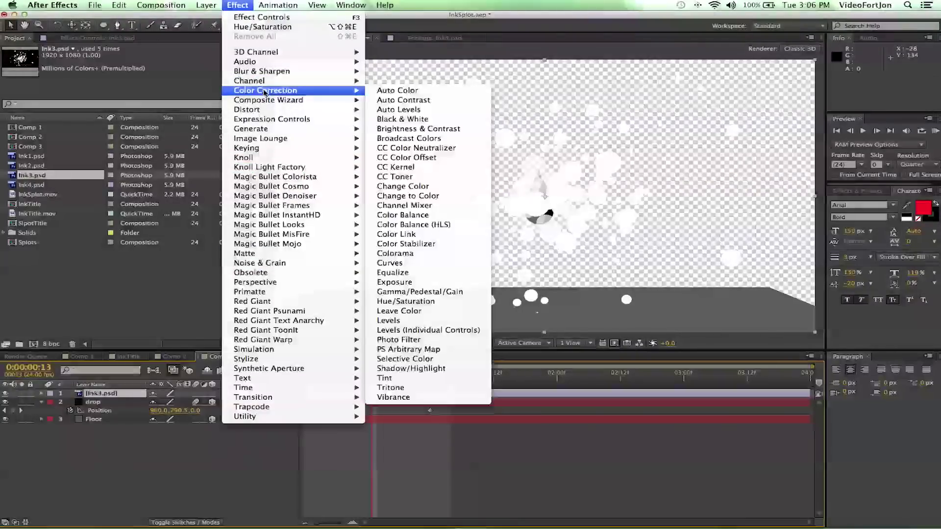
click(405, 302)
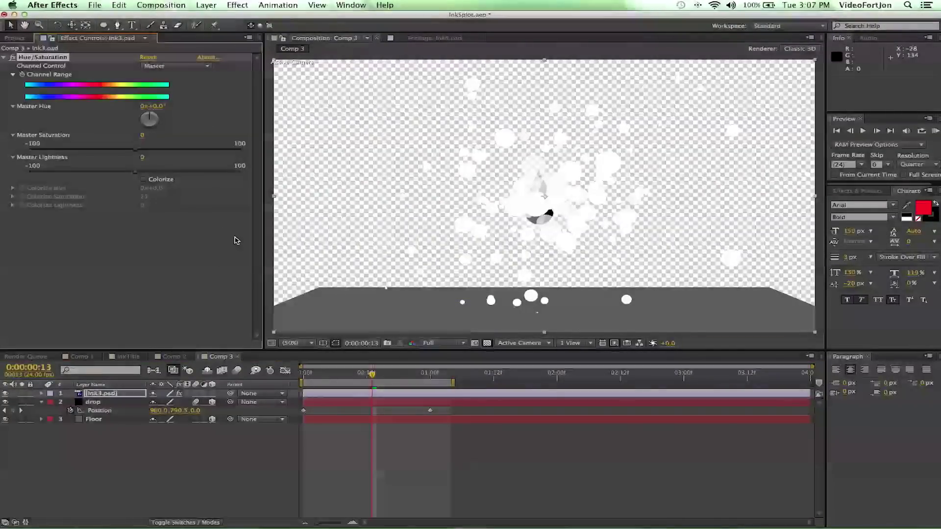
click(143, 180)
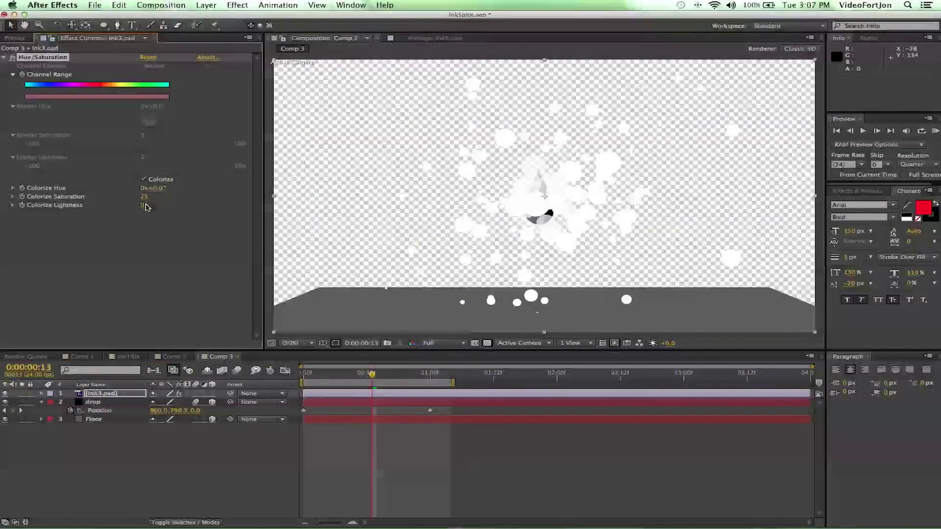
click(144, 205)
mouse_move(144, 205)
mouse_down()
mouse_move(1, 191)
mouse_move(22, 196)
mouse_up()
drag(152, 211, 105, 206)
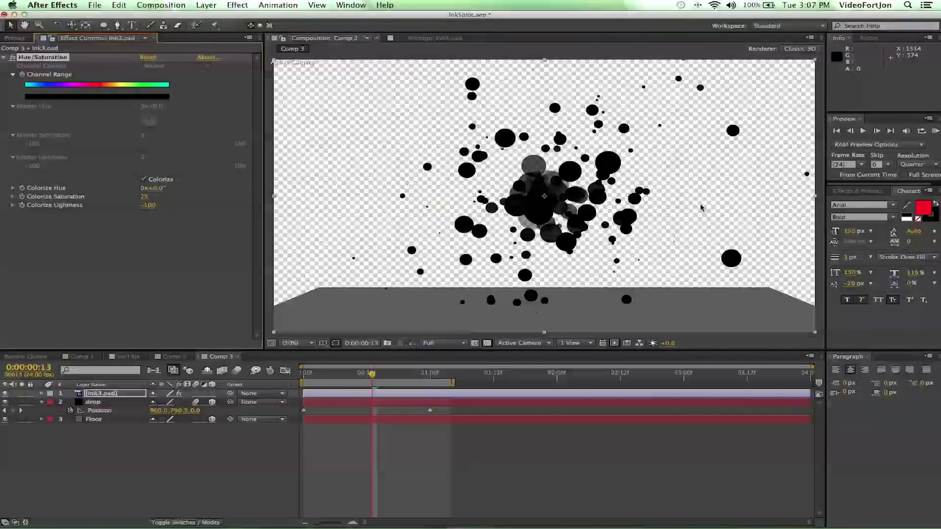
- Make ink3.psd a 3D layer, tilt it flat and lower it onto the floor at 960, 976, 0
click(212, 394)
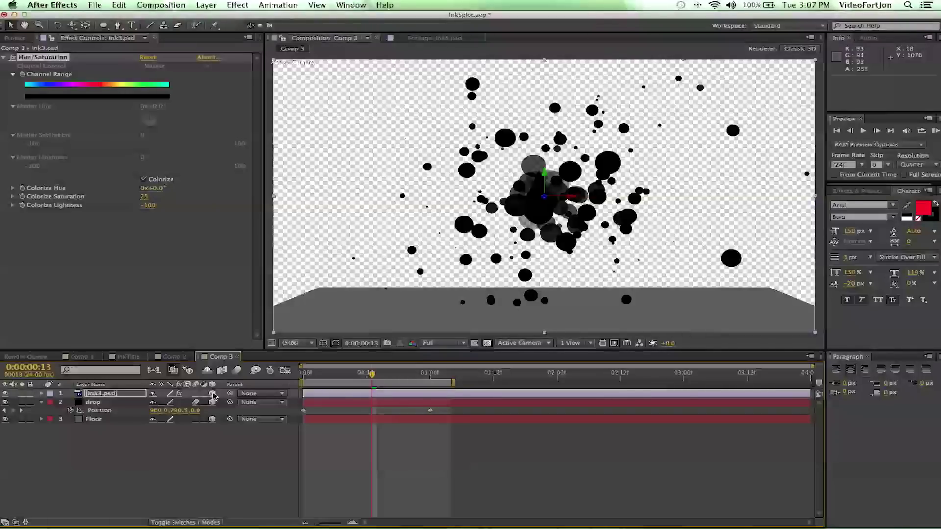
key(w)
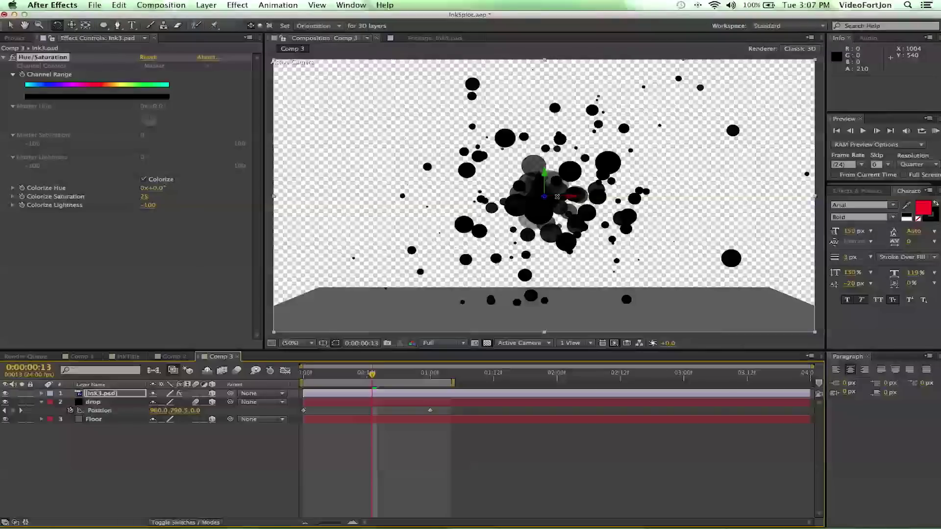
drag(557, 197, 562, 177)
key(v)
drag(545, 173, 541, 282)
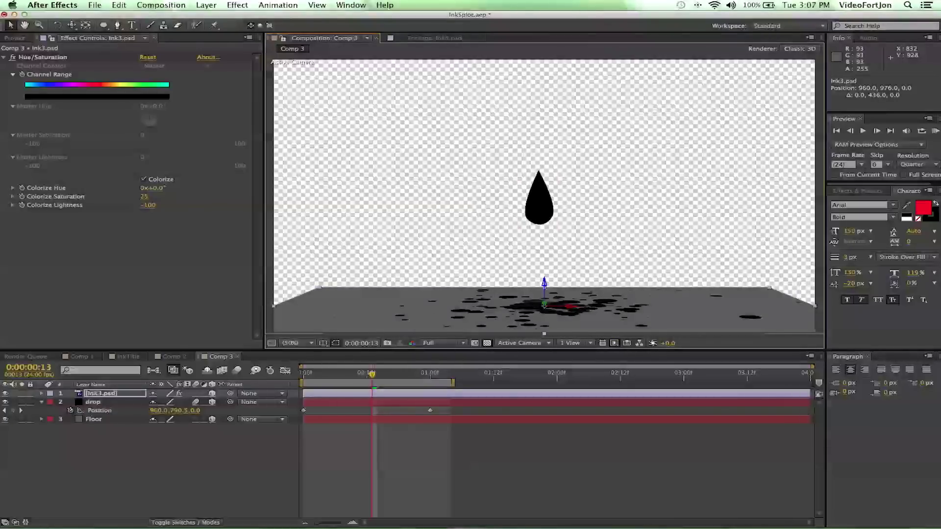
- Slide the ink3.psd layer later and trim its in-point to frame 20 with Alt+[
click(172, 463)
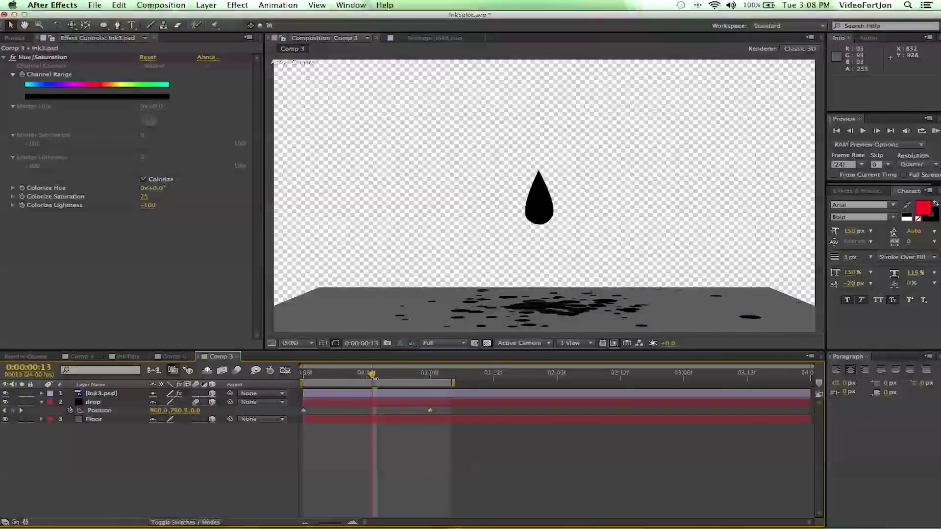
drag(372, 376, 411, 391)
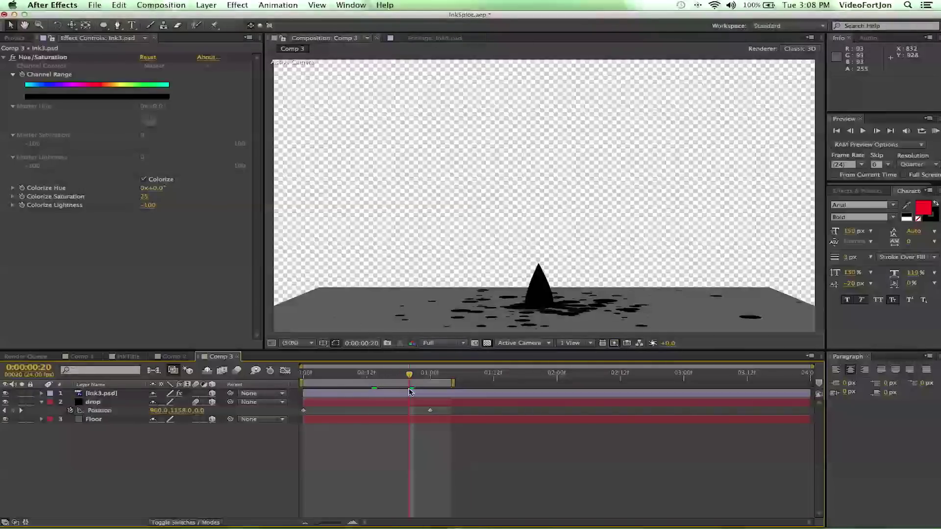
click(89, 395)
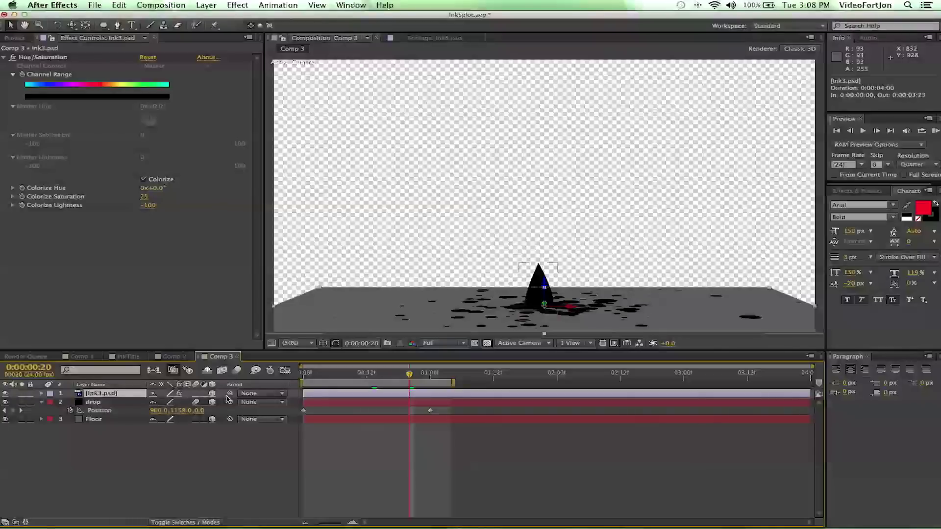
click(312, 396)
drag(312, 396, 349, 395)
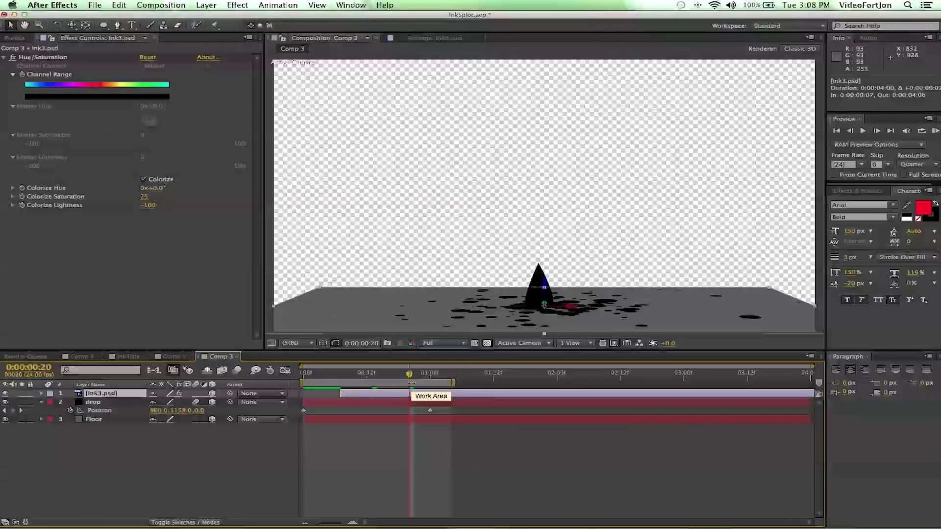
key(alt+bracketleft)
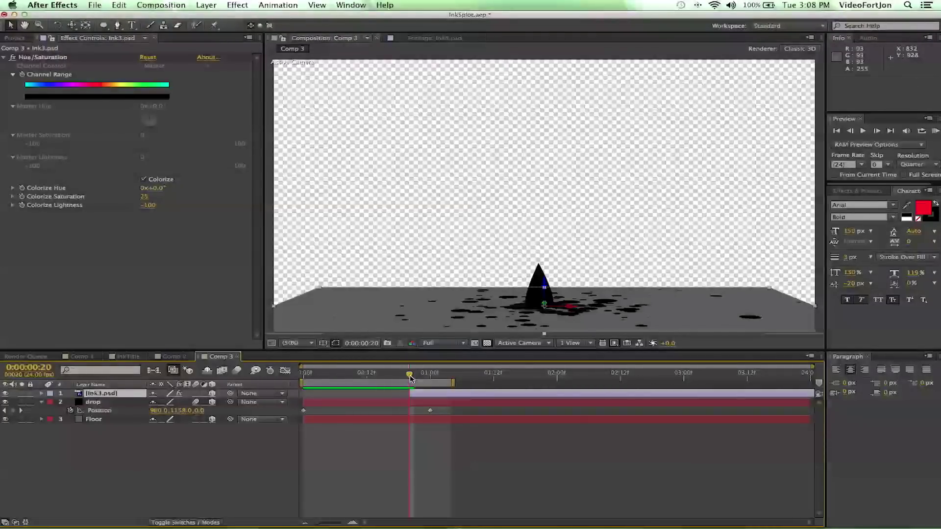
- Scrub back and step frame by frame to check the drop's impact frame
mouse_move(409, 375)
mouse_down()
mouse_move(357, 376)
mouse_move(426, 378)
mouse_move(415, 377)
mouse_up()
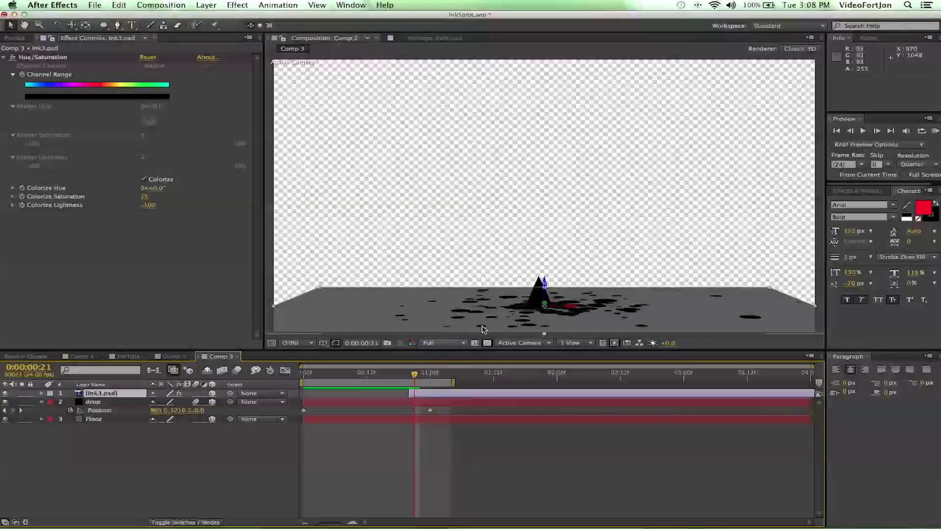
click(412, 377)
key(Page_Down)
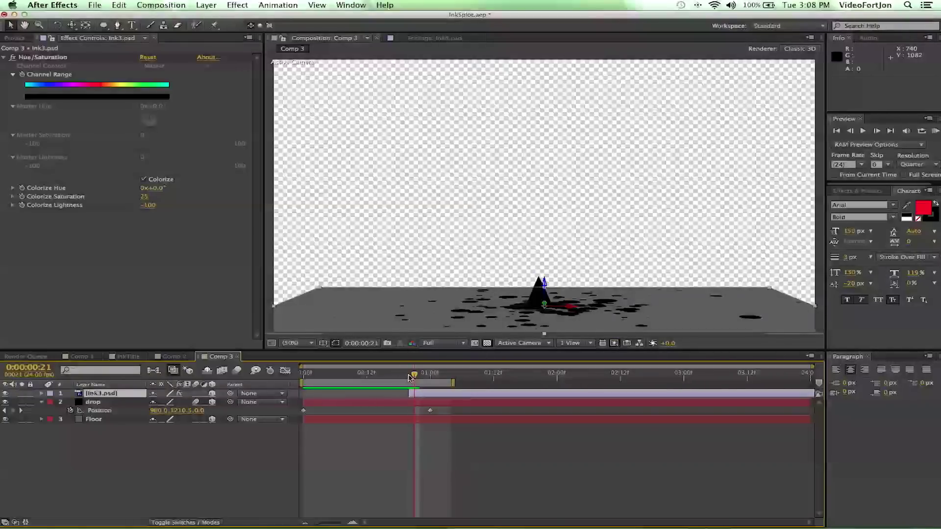
- Switch ink3.psd back to 2D and zoom the view to 100% centred on the ink drops
click(110, 395)
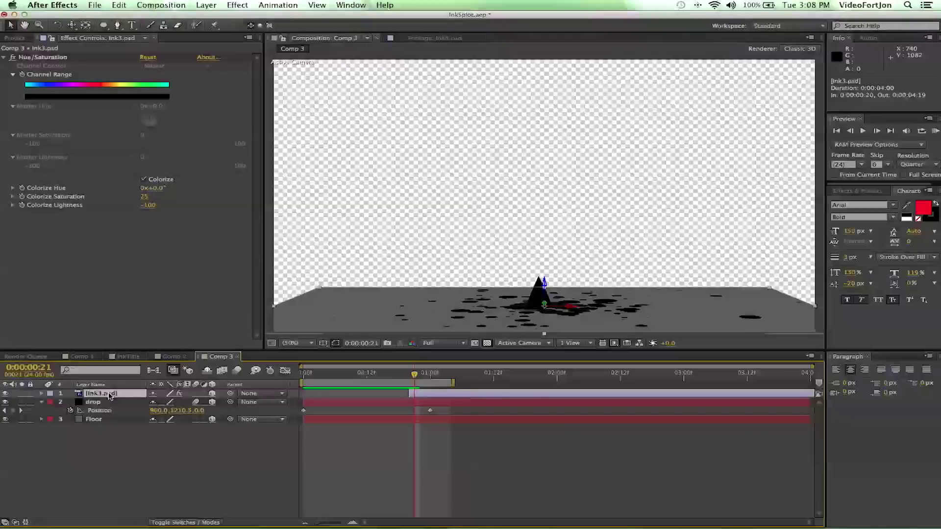
click(213, 395)
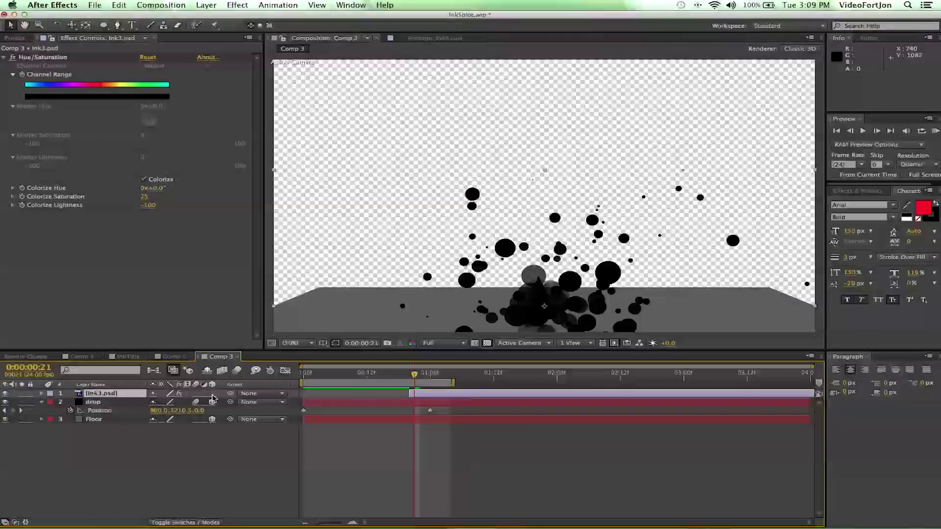
drag(503, 320, 510, 249)
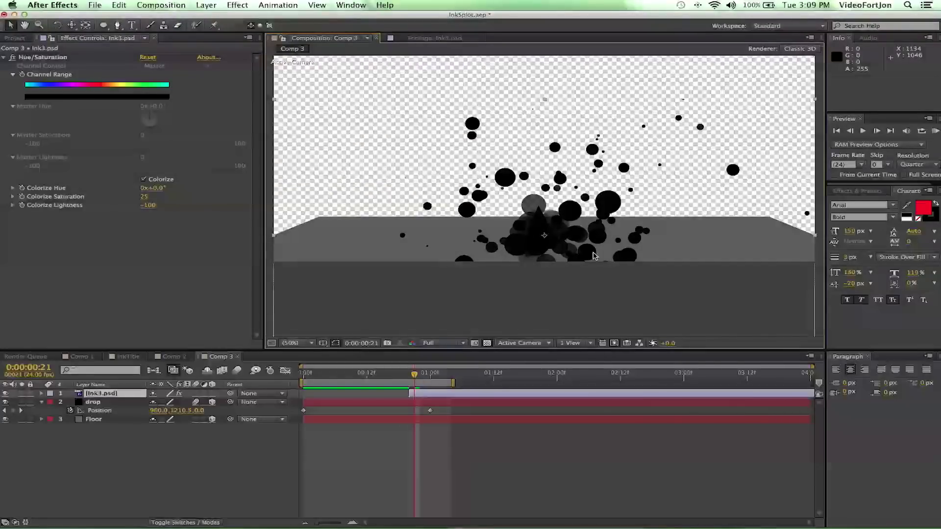
key(period)
drag(593, 255, 594, 204)
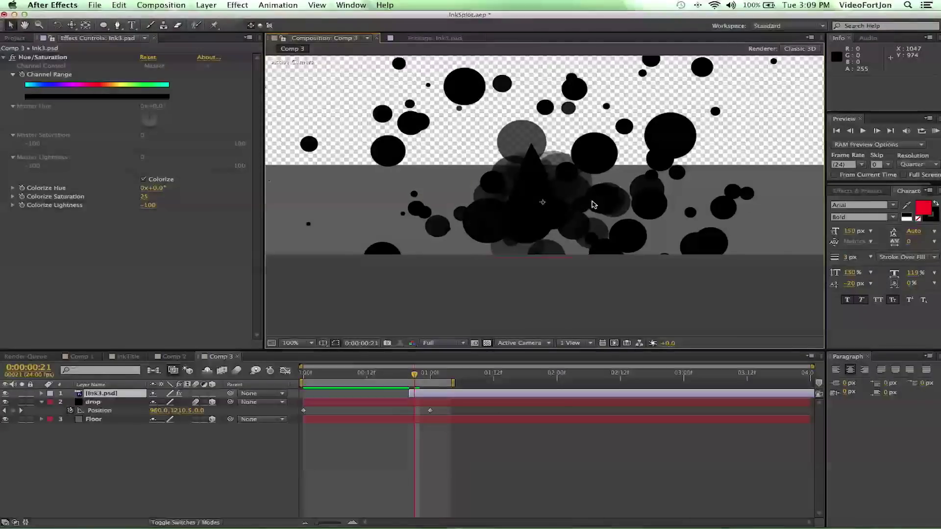
- Draw a perfect-circle elliptical mask and move it up and left onto the central splat
click(103, 25)
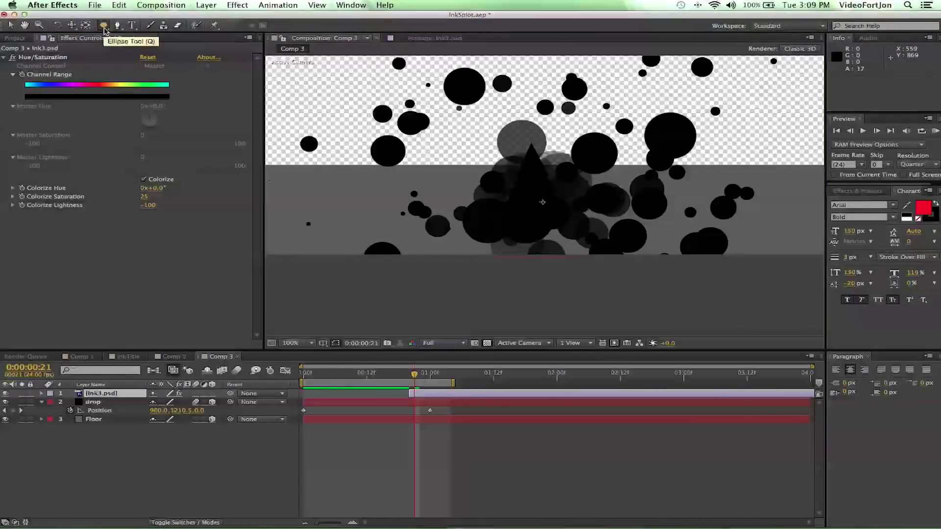
drag(527, 190, 622, 258)
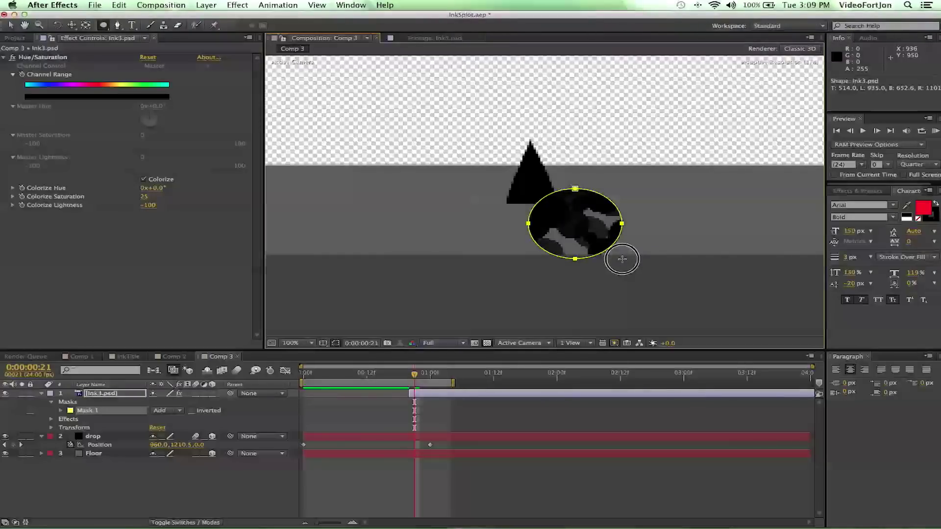
key(shift)
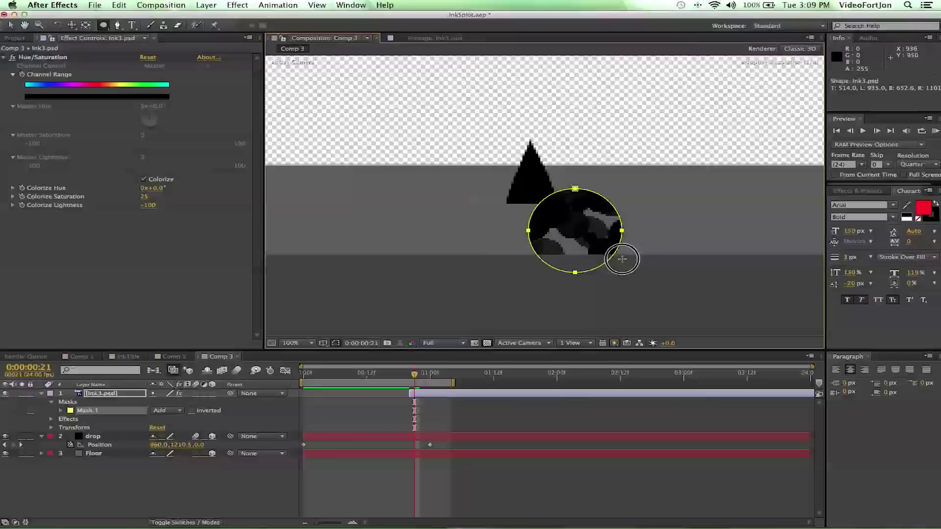
drag(622, 258, 622, 259)
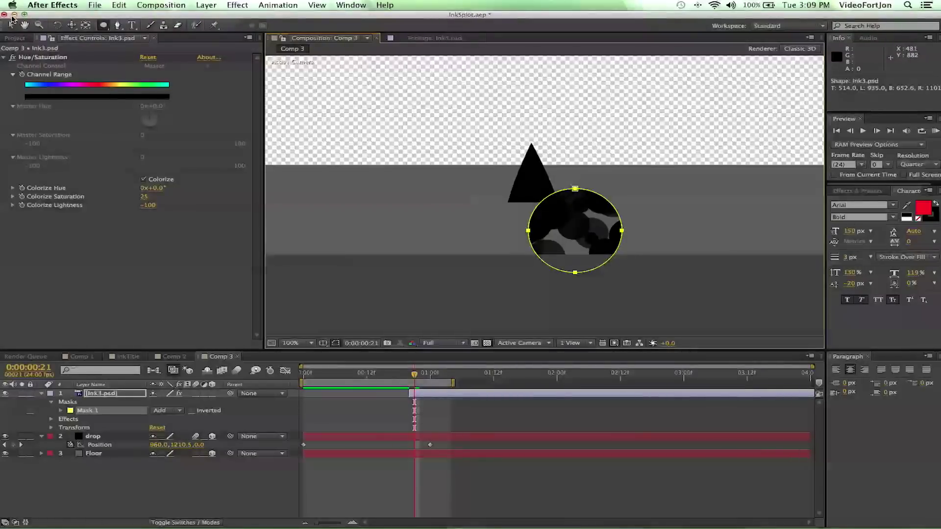
click(11, 24)
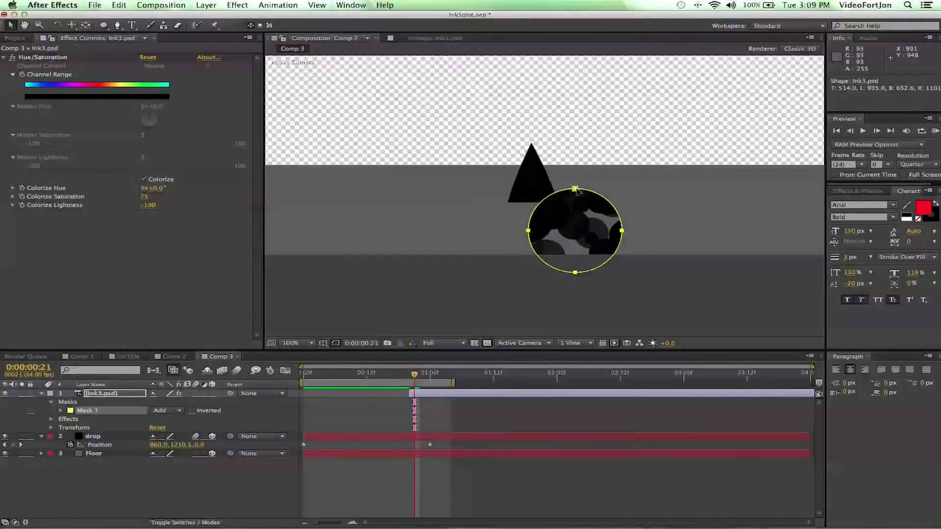
drag(576, 190, 531, 169)
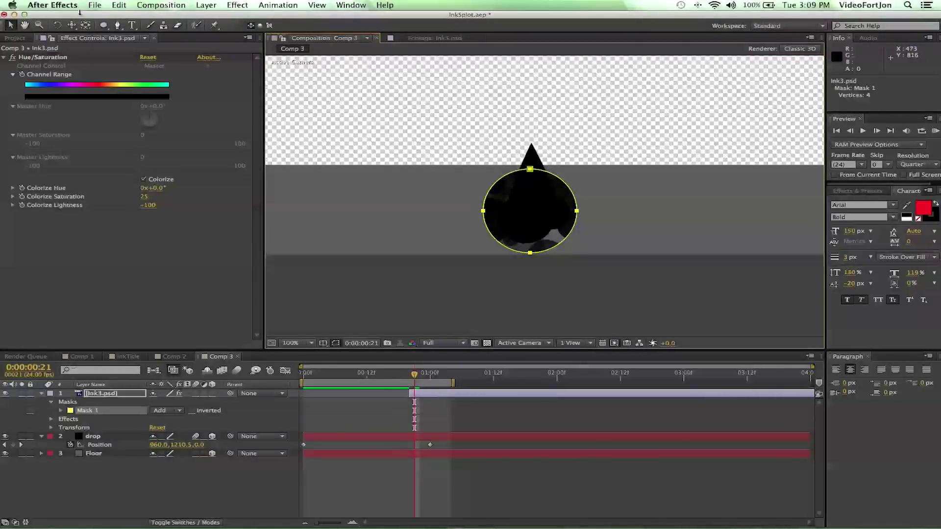
- Add three pulled-out vertices to Mask 1 for an irregular 8-point splat outline, then free-transform it
click(118, 25)
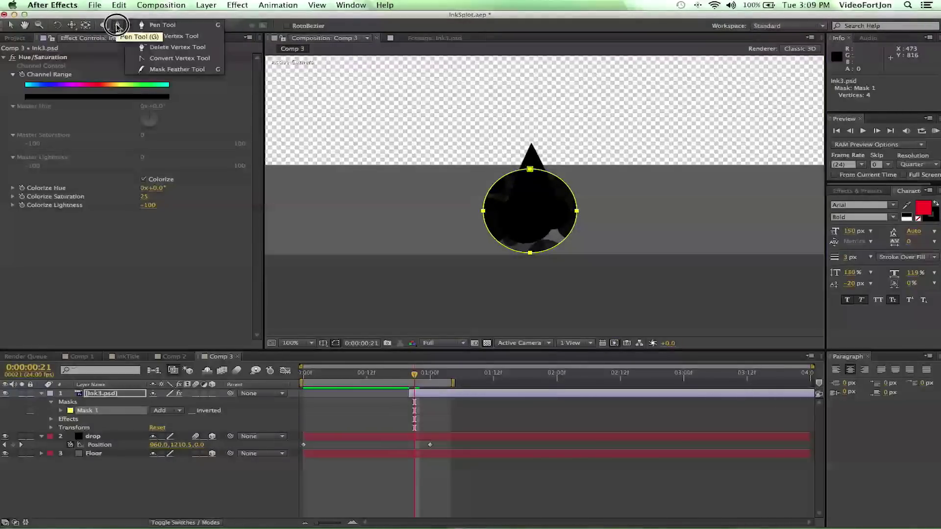
click(148, 42)
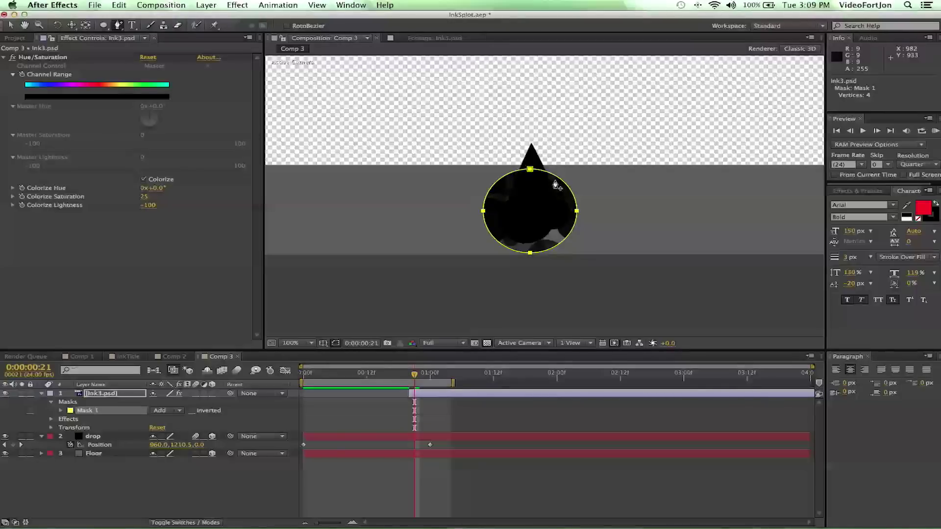
drag(564, 185, 430, 142)
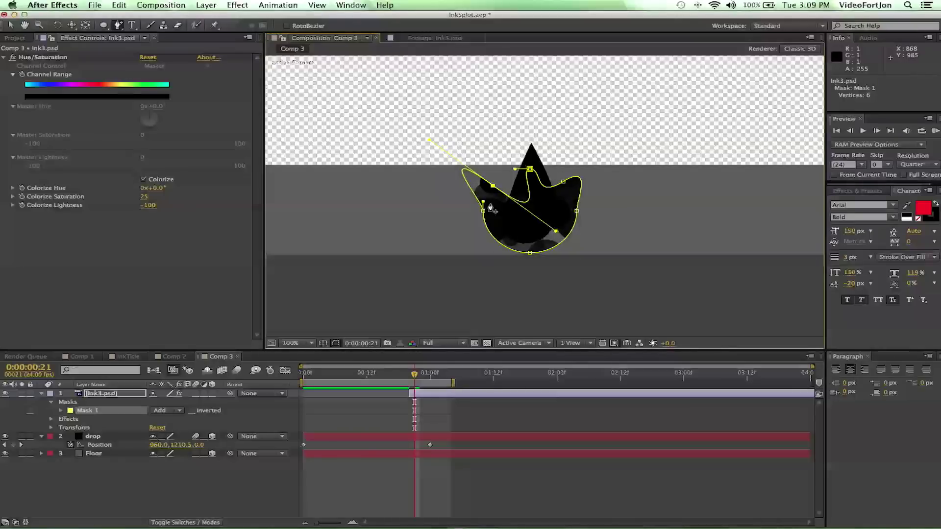
drag(502, 249, 473, 273)
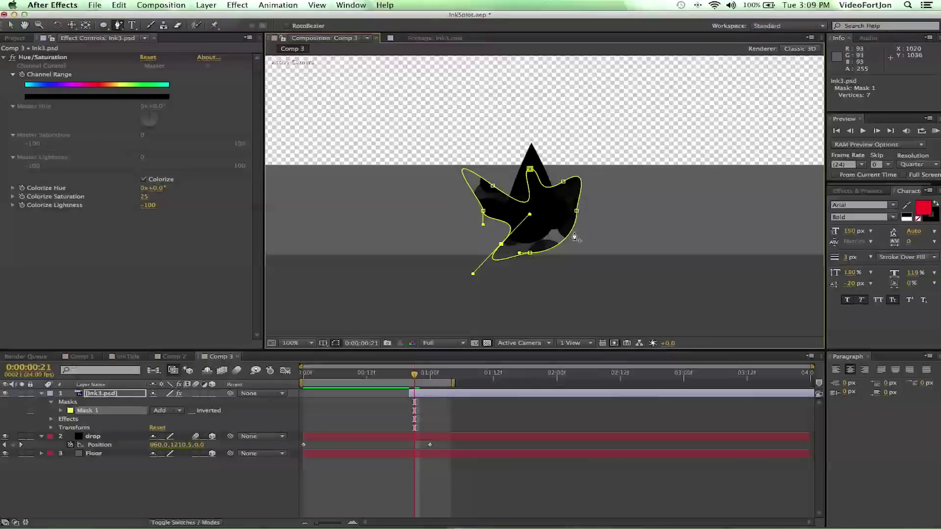
drag(571, 241, 525, 213)
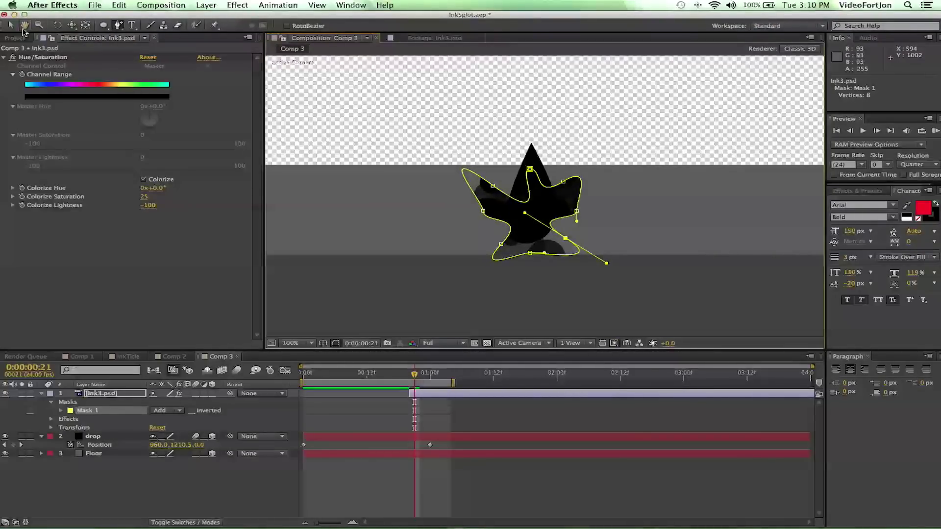
click(14, 25)
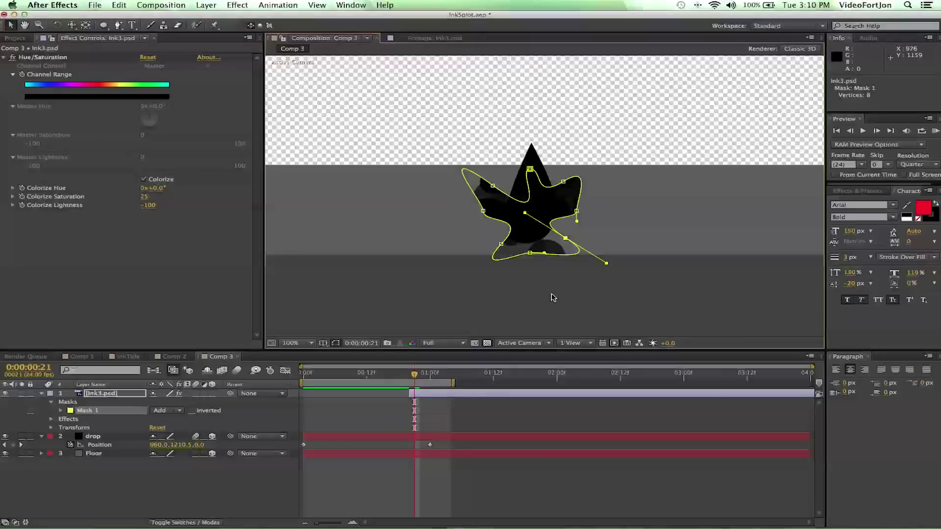
key(super+t)
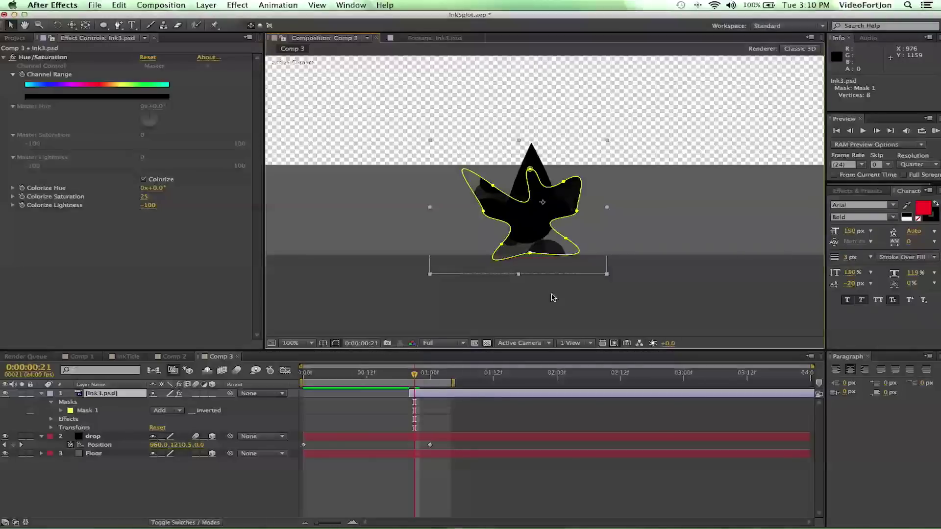
- Keyframe ink3.psd's Mask Expansion from -41 px at frame 20 to 657 px at 1:00
click(96, 406)
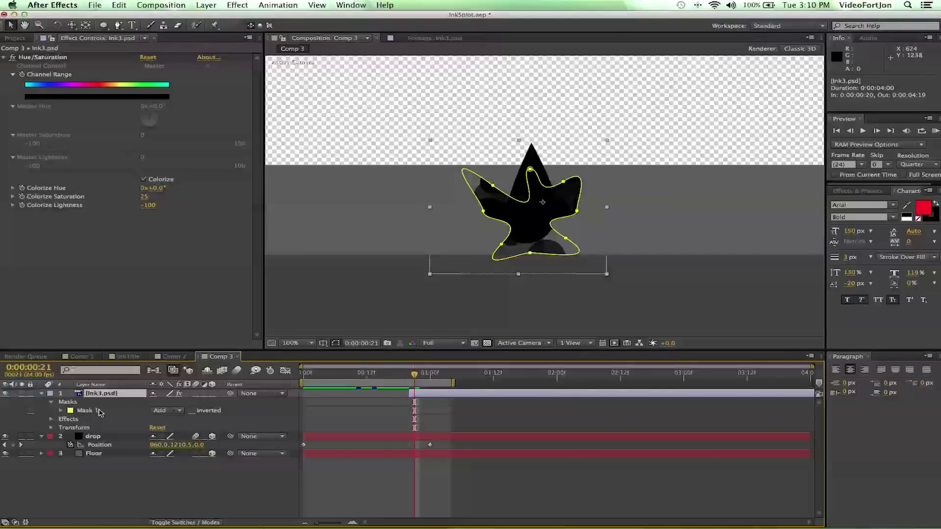
key(m)
key(m)
key(m)
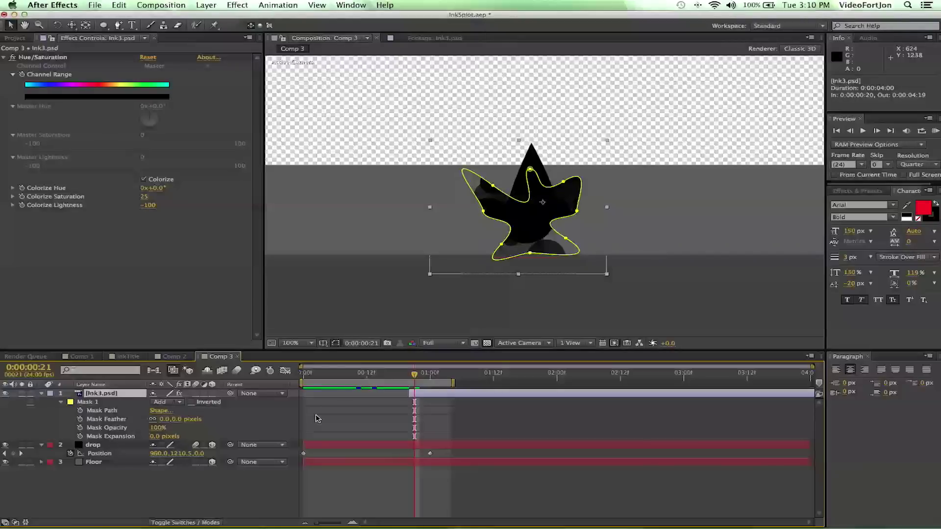
drag(415, 378, 411, 378)
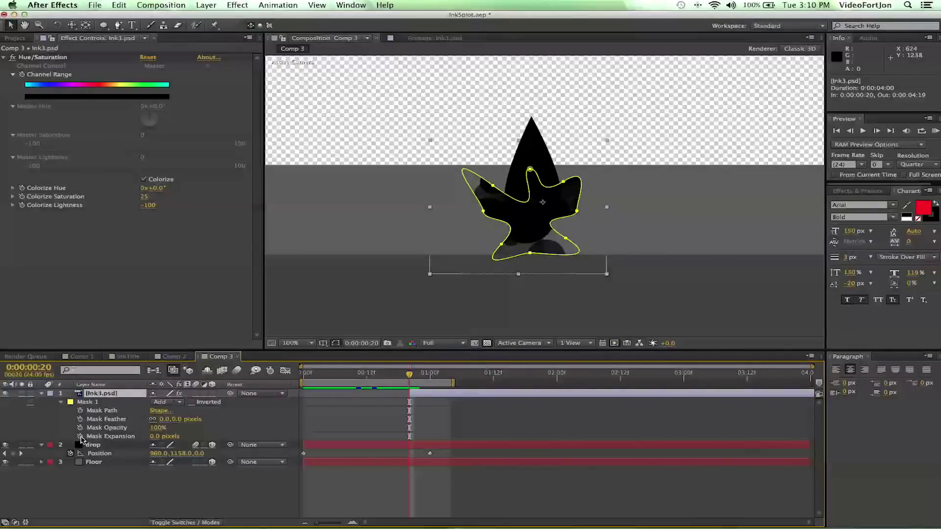
click(81, 438)
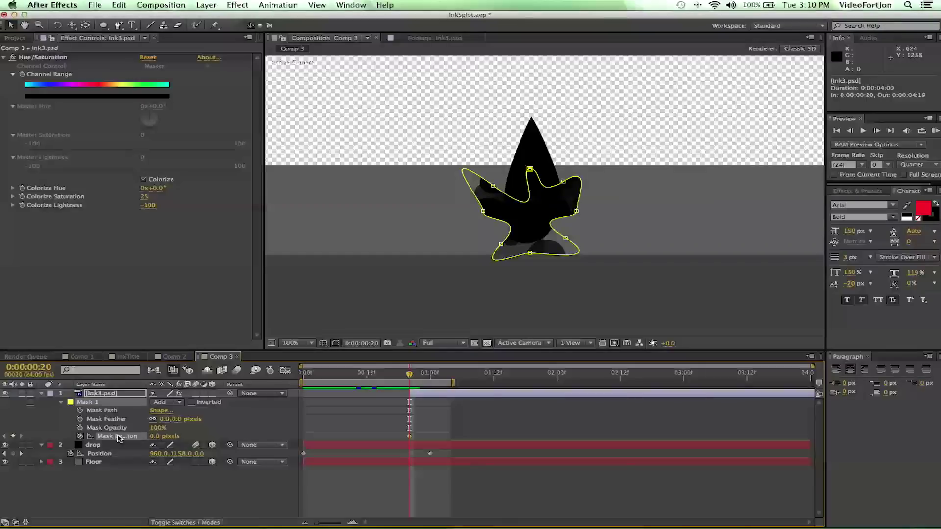
drag(153, 436, 131, 438)
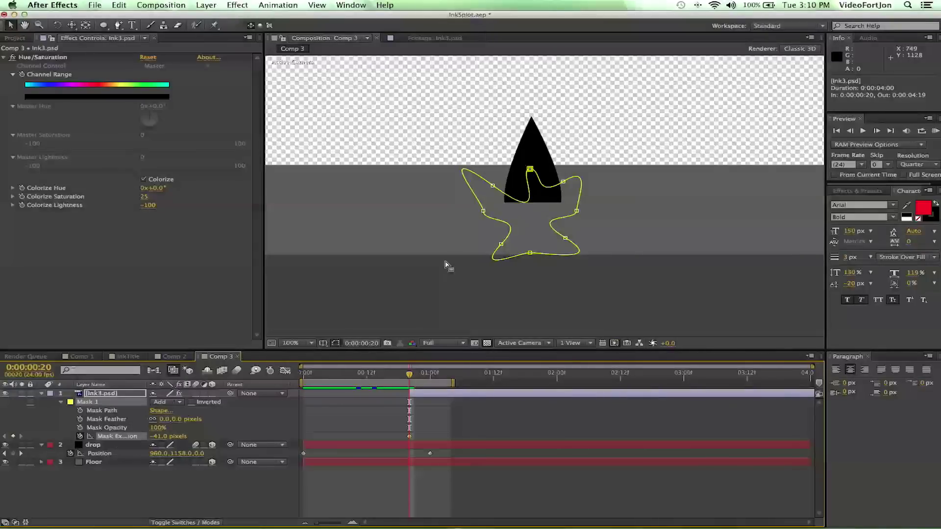
drag(410, 376, 430, 383)
drag(159, 442, 593, 472)
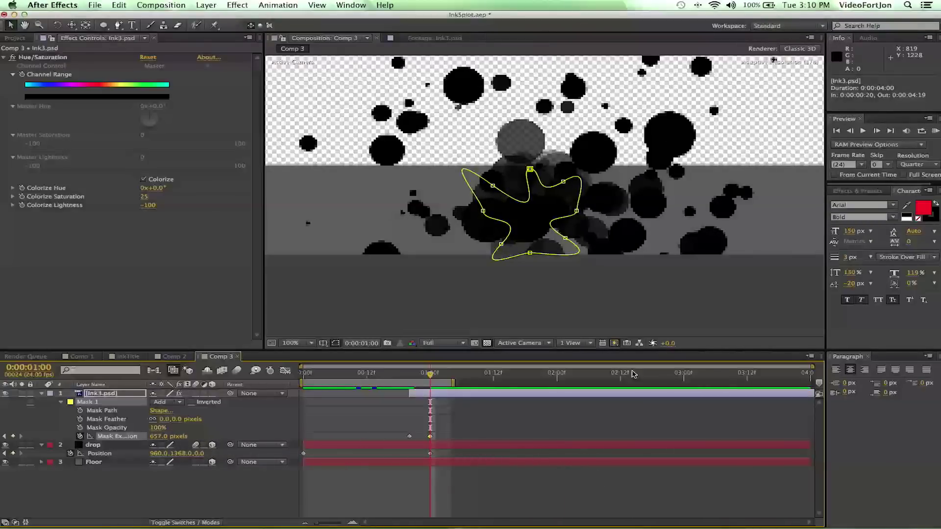
- Return the view to 50%, move to about one second and switch Ink3.psd back to 3D
key(comma)
key(comma)
key(comma)
key(comma)
key(comma)
key(comma)
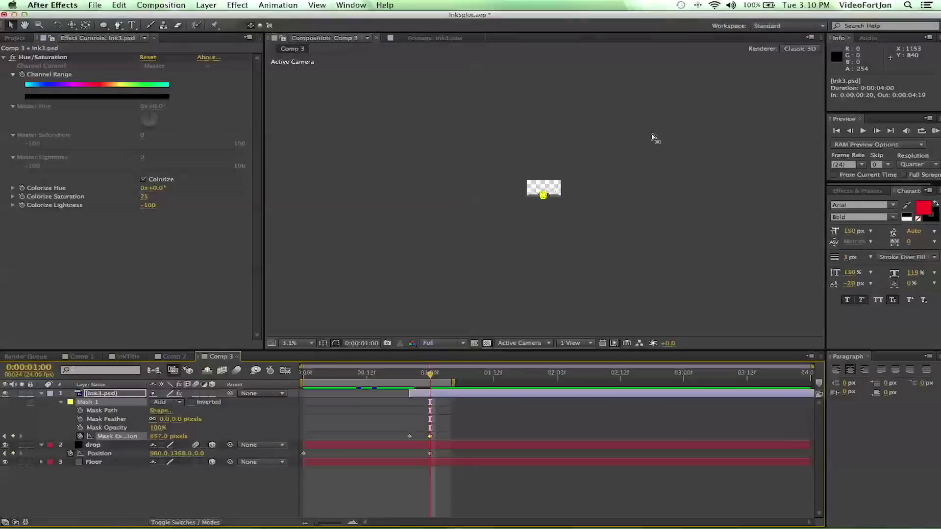
key(period)
key(period)
key(period)
key(period)
key(period)
key(period)
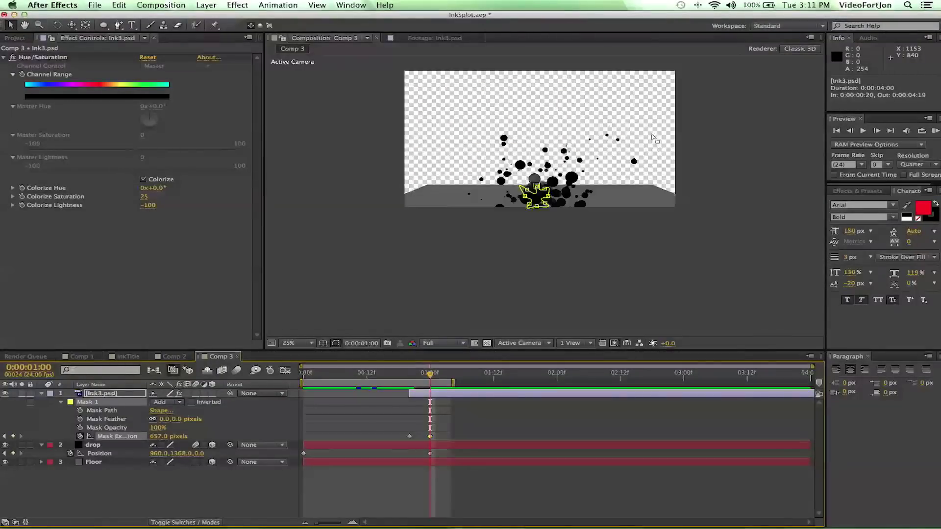
key(comma)
key(comma)
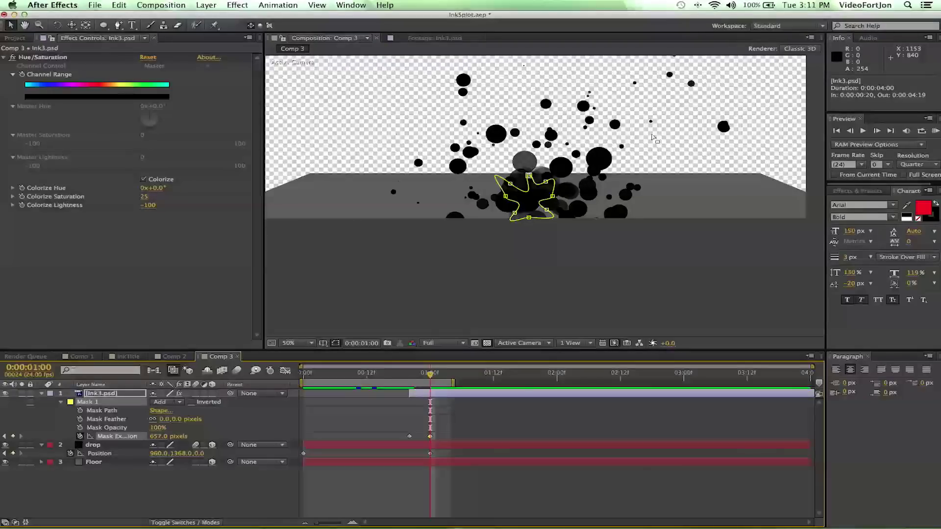
drag(651, 131, 645, 195)
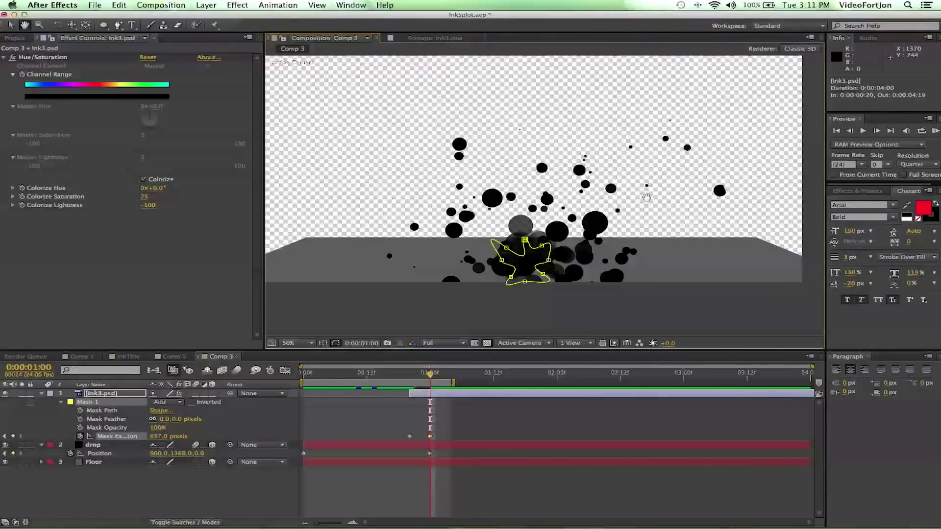
click(414, 375)
mouse_move(414, 376)
mouse_down()
mouse_move(375, 376)
mouse_move(446, 383)
mouse_up()
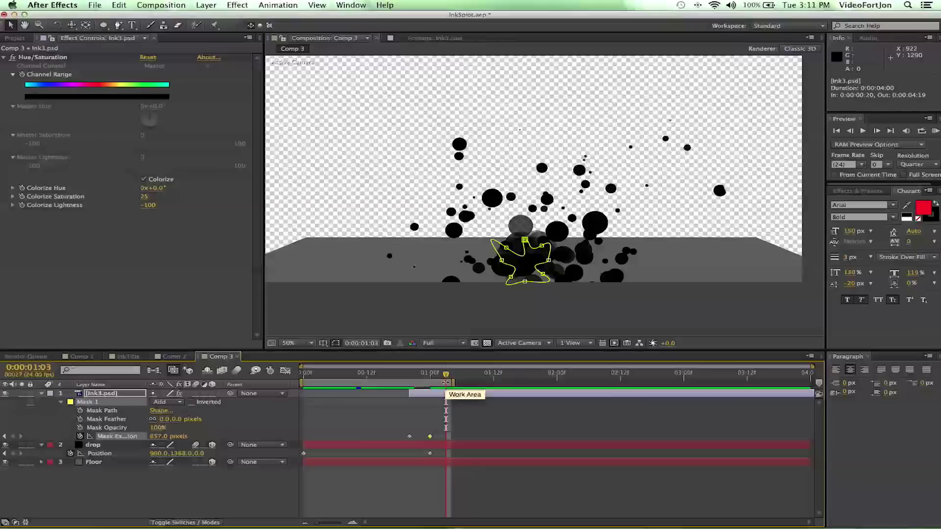
drag(446, 375, 430, 375)
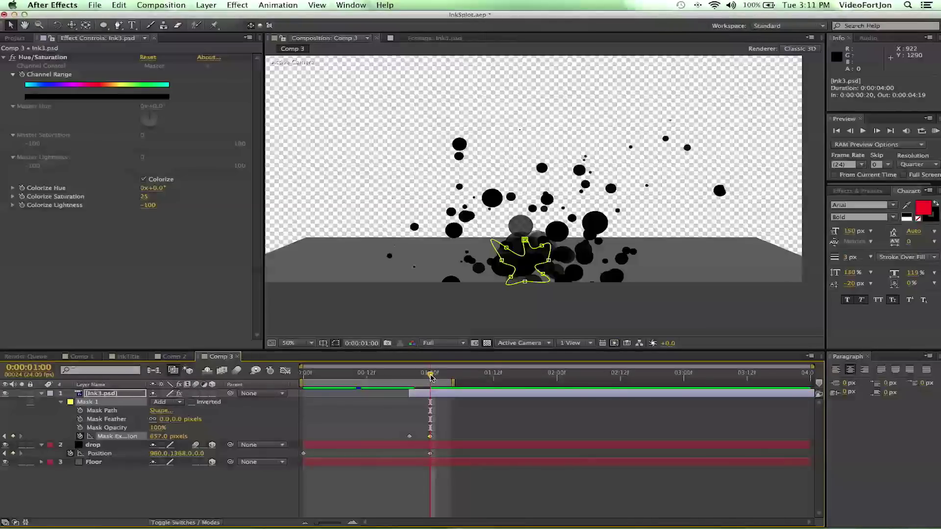
click(95, 403)
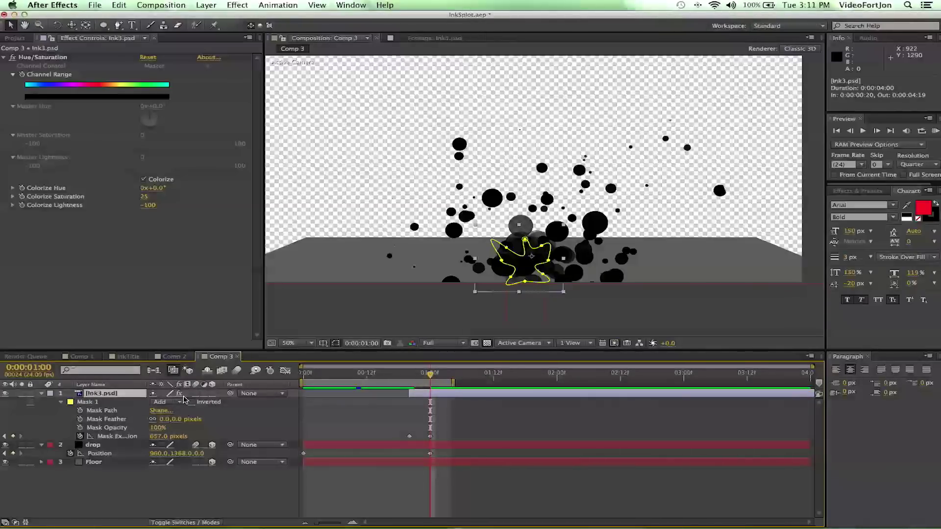
click(213, 394)
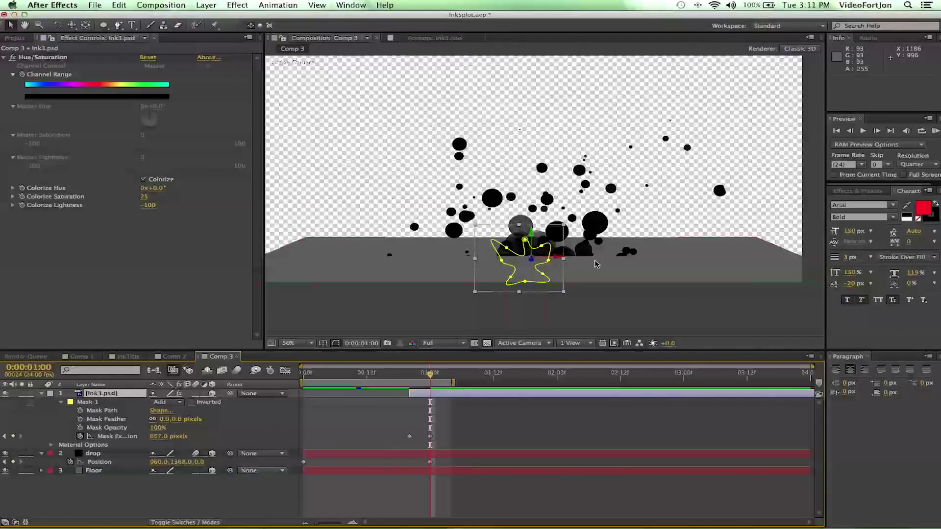
- Rotate the ink splat to 270° X Orientation so it lies flat on the floor
key(period)
key(space)
drag(596, 265, 597, 199)
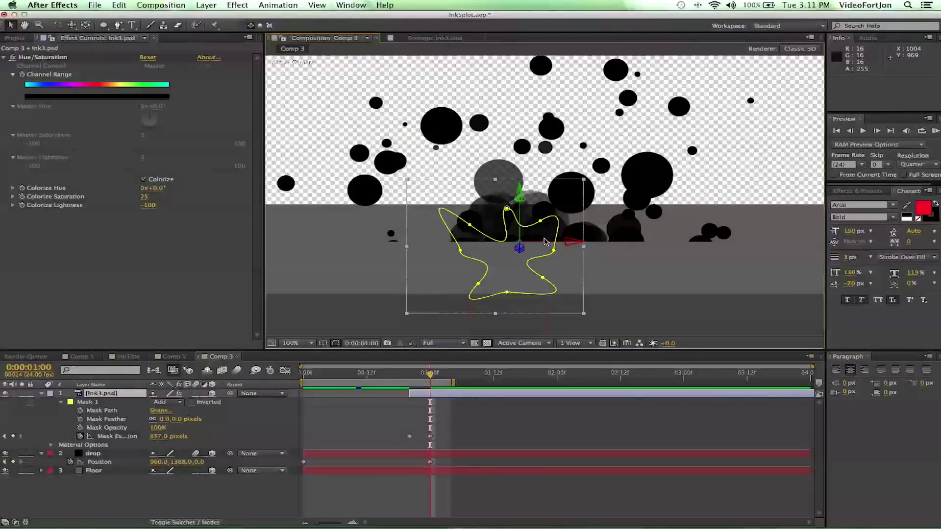
key(w)
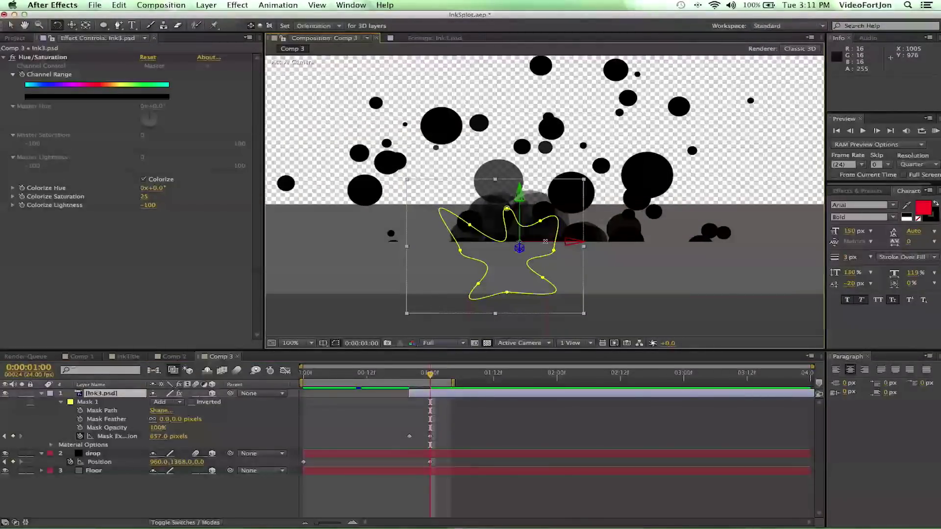
click(545, 230)
drag(546, 229, 549, 206)
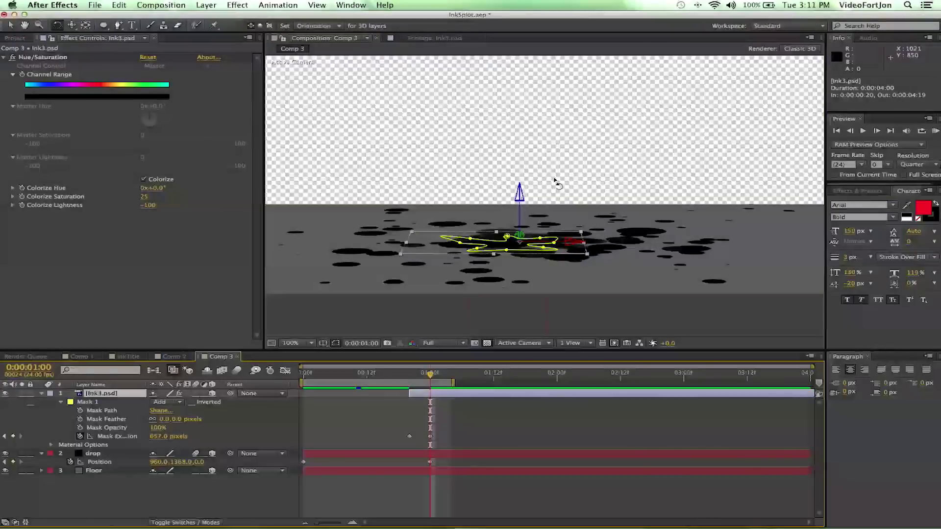
- Recentre the view on the floor, scrub back before the splash and play a preview
scroll(555, 181, down, 2)
key(h)
drag(554, 172, 563, 245)
key(w)
mouse_move(429, 374)
mouse_down()
mouse_move(358, 376)
mouse_move(444, 399)
mouse_move(450, 390)
mouse_up()
key(space)
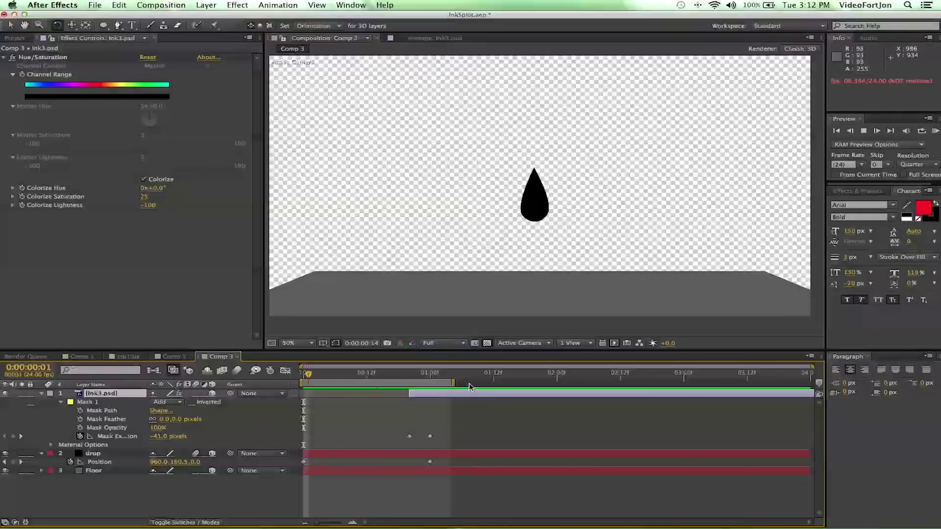
- Stop the preview and bring up the Layer menu
key(space)
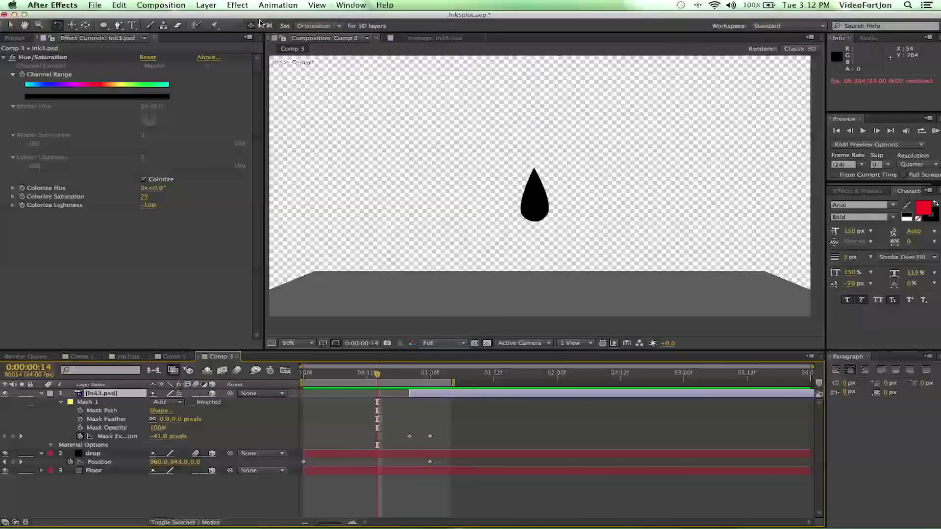
click(206, 5)
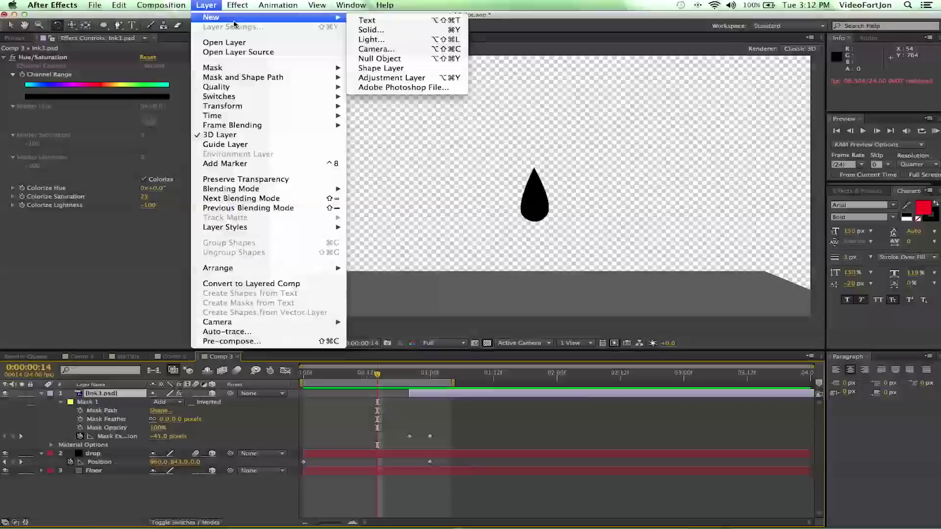
- Add a default 50mm Camera 1 and show its Position property
click(372, 49)
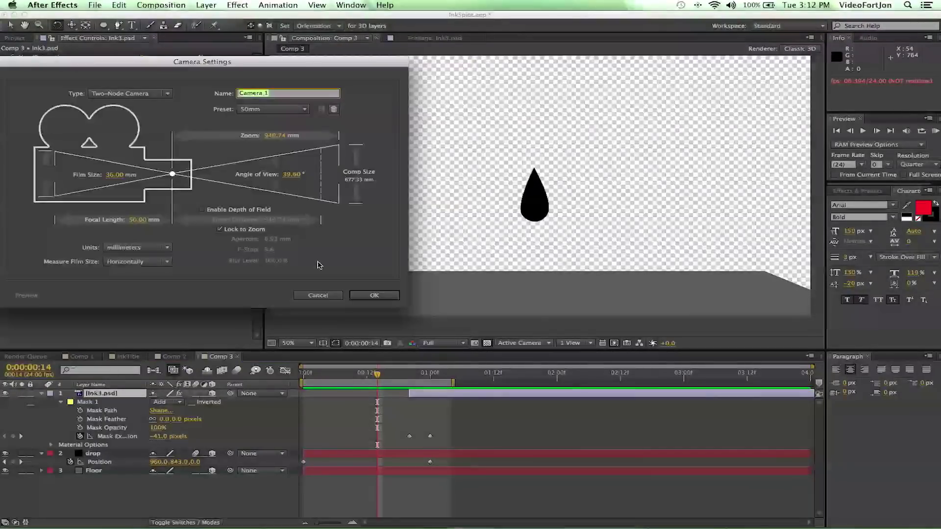
click(365, 296)
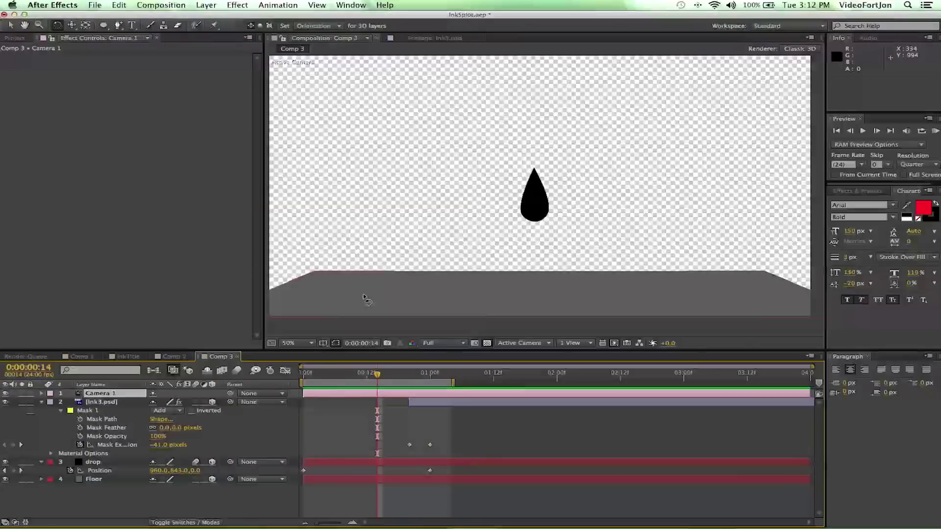
click(72, 28)
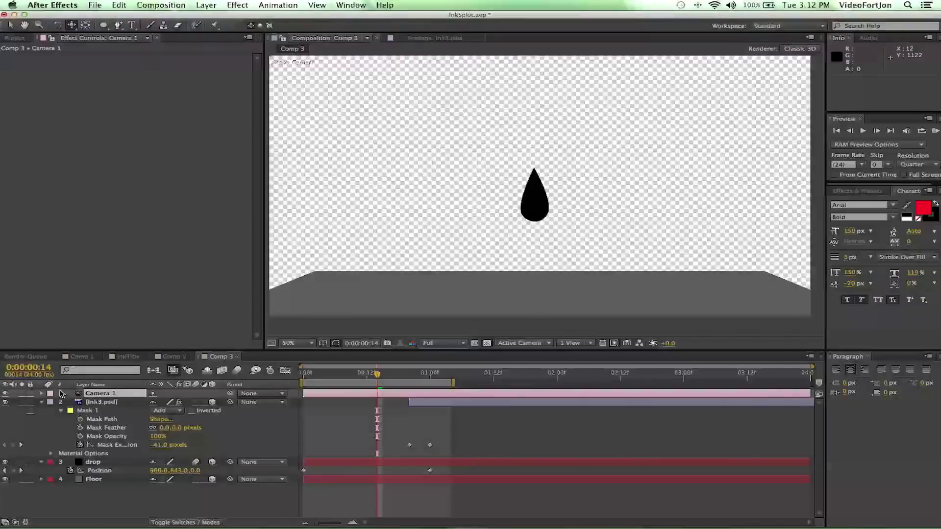
key(p)
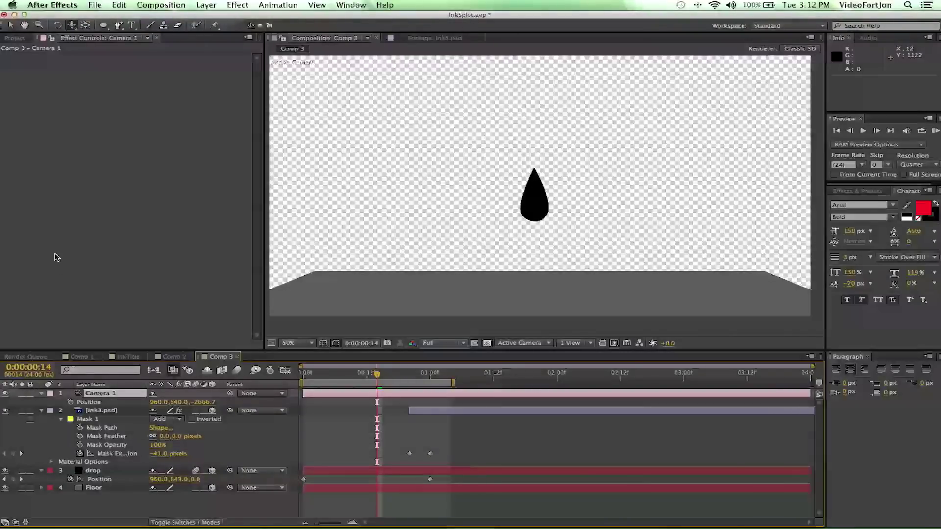
- Keyframe Camera 1's Position at frame 0, orbiting it to -332.4, 470.2, -2331.5
drag(79, 29, 103, 44)
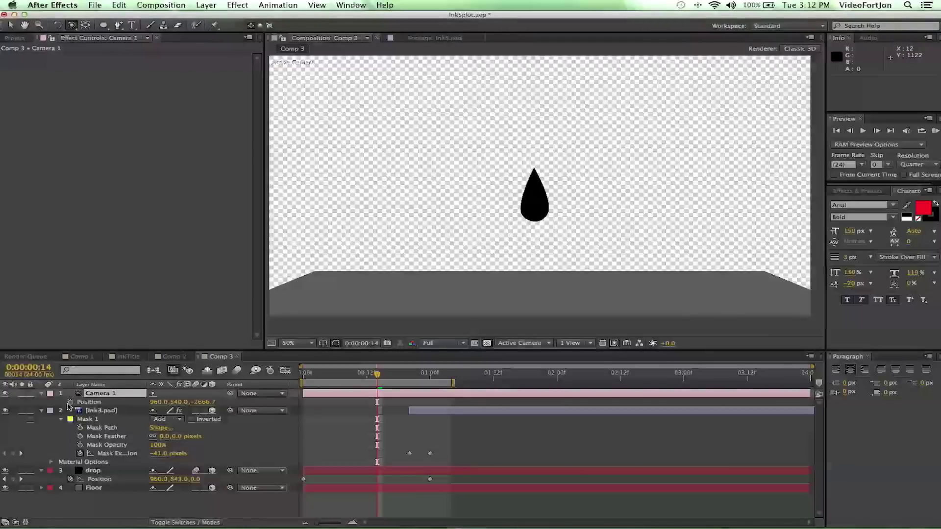
click(70, 402)
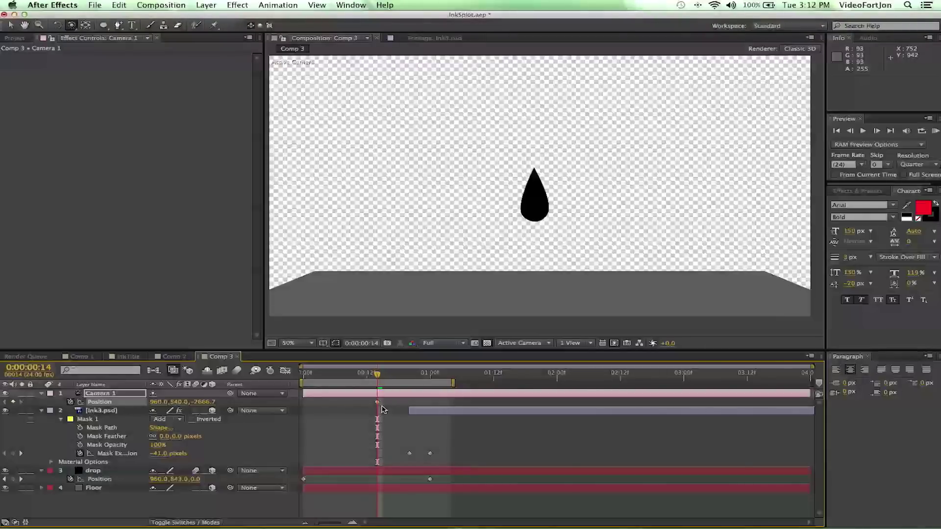
drag(377, 404, 307, 403)
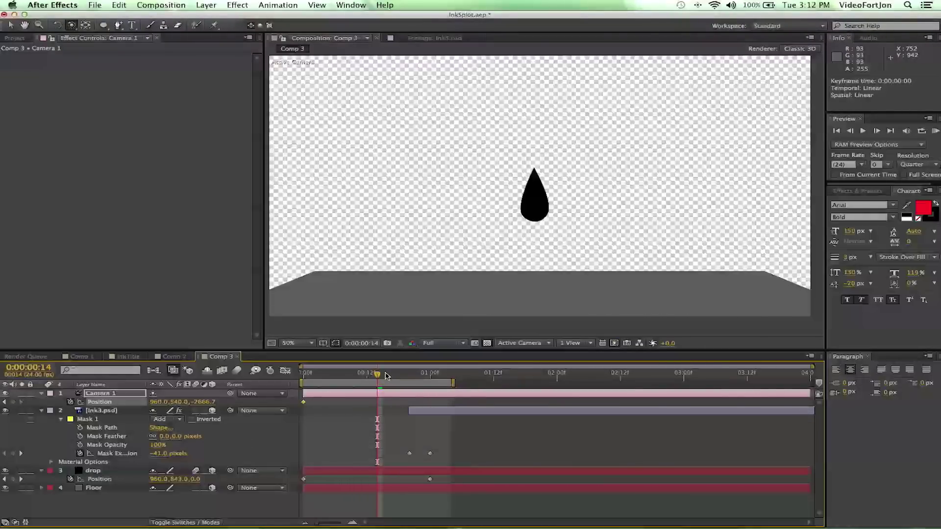
drag(378, 375, 288, 373)
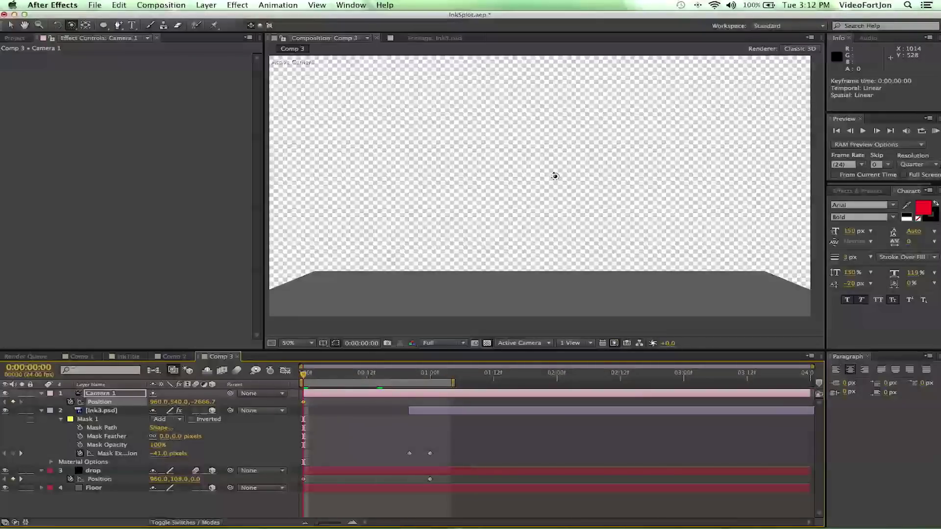
mouse_move(555, 176)
mouse_down()
mouse_move(583, 178)
mouse_move(548, 182)
mouse_up()
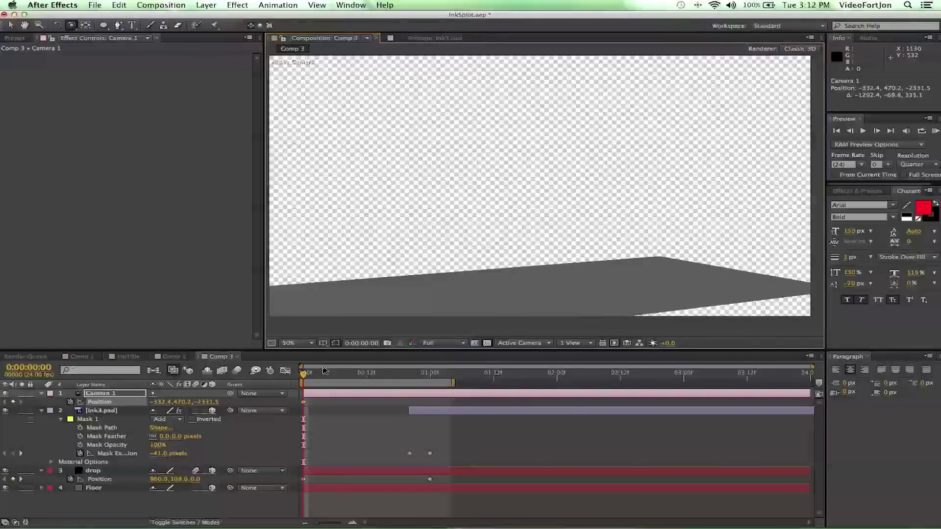
- Orbit Camera 1 to 3178.2, 99.9, -1413.1 at 1:05, then preview the camera move
drag(303, 375, 455, 379)
drag(598, 262, 466, 294)
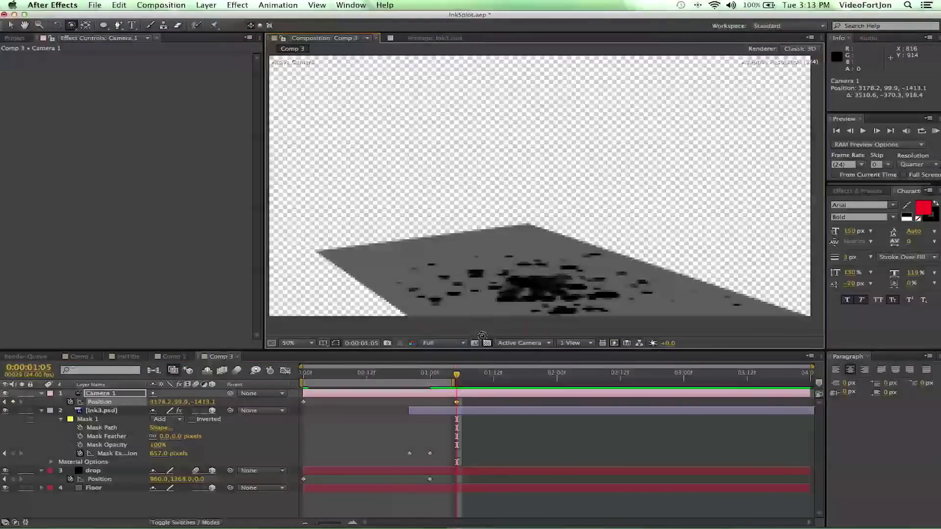
click(359, 376)
key(space)
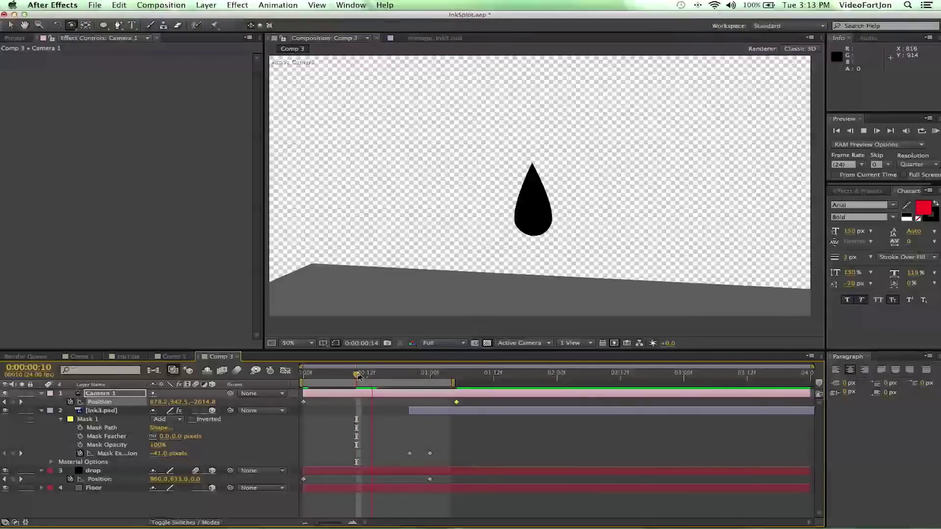